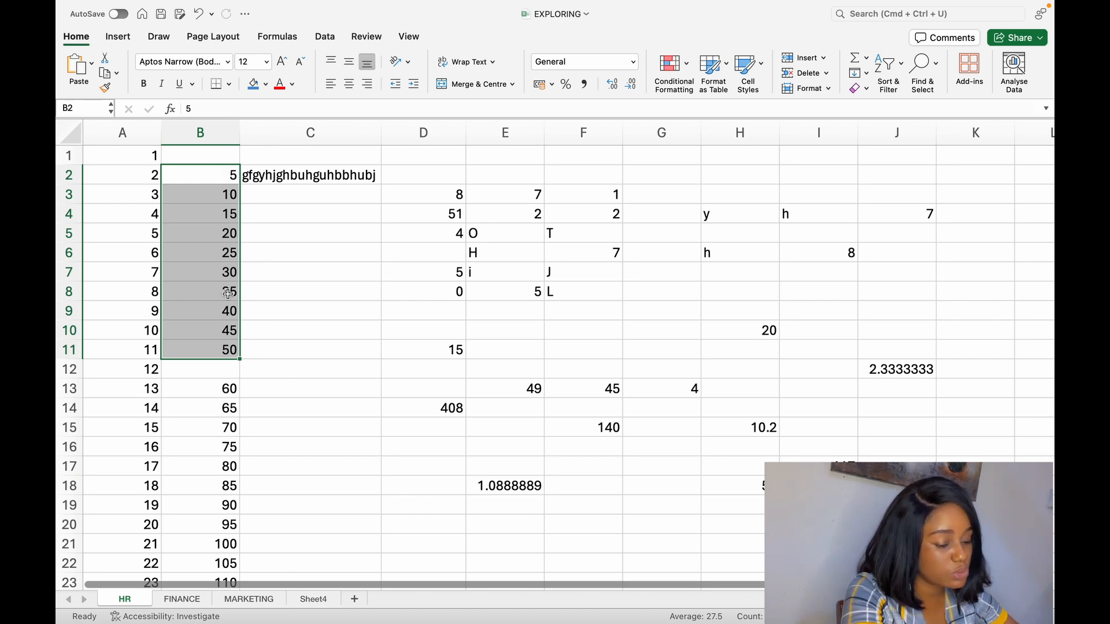
- Enter the formula =SUM(B2:B11) in cell B12 of the HR sheet
left_click(223, 370)
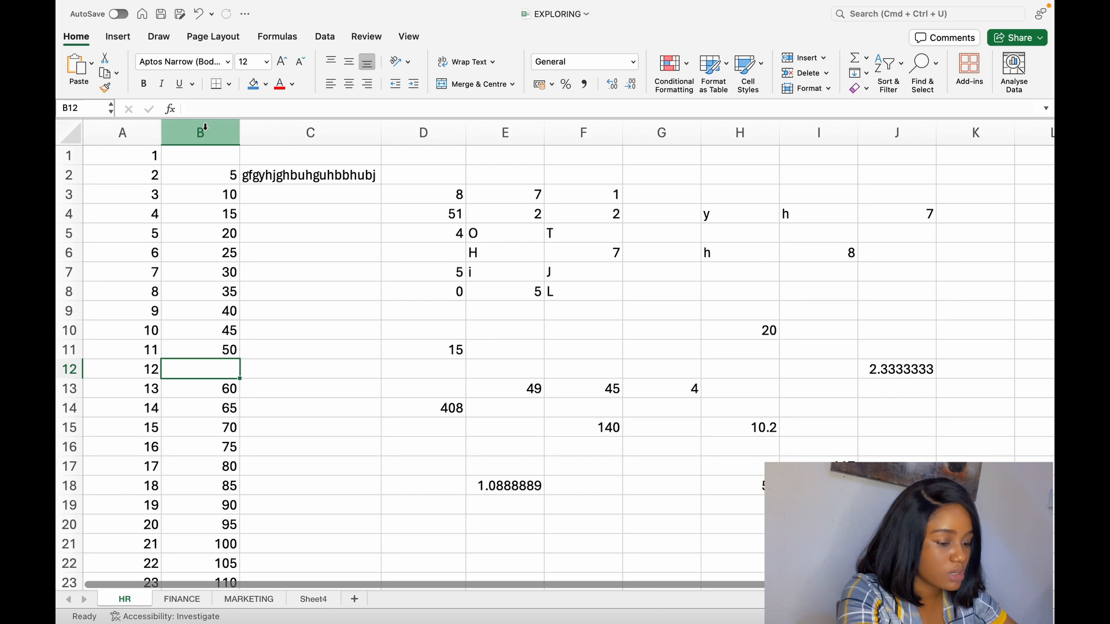
left_click(204, 107)
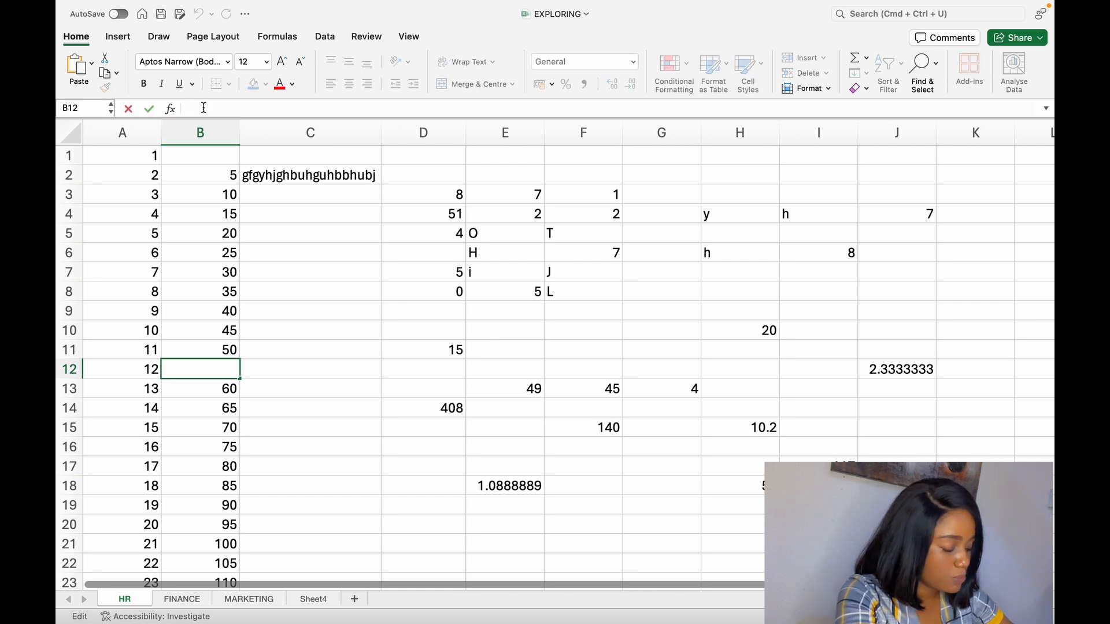
type("=")
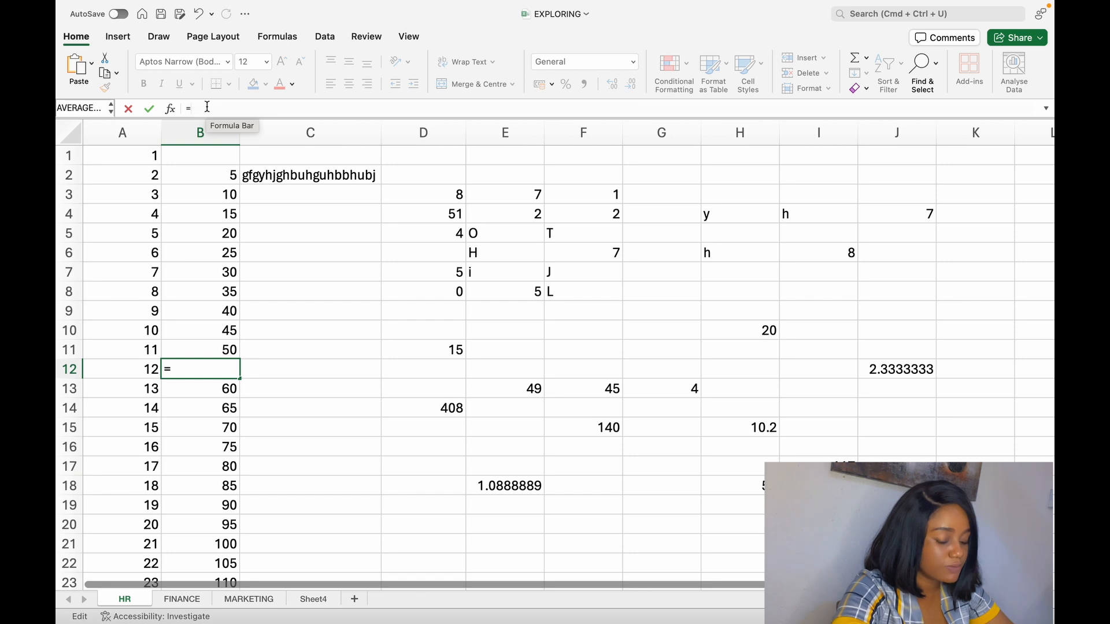
type("SU")
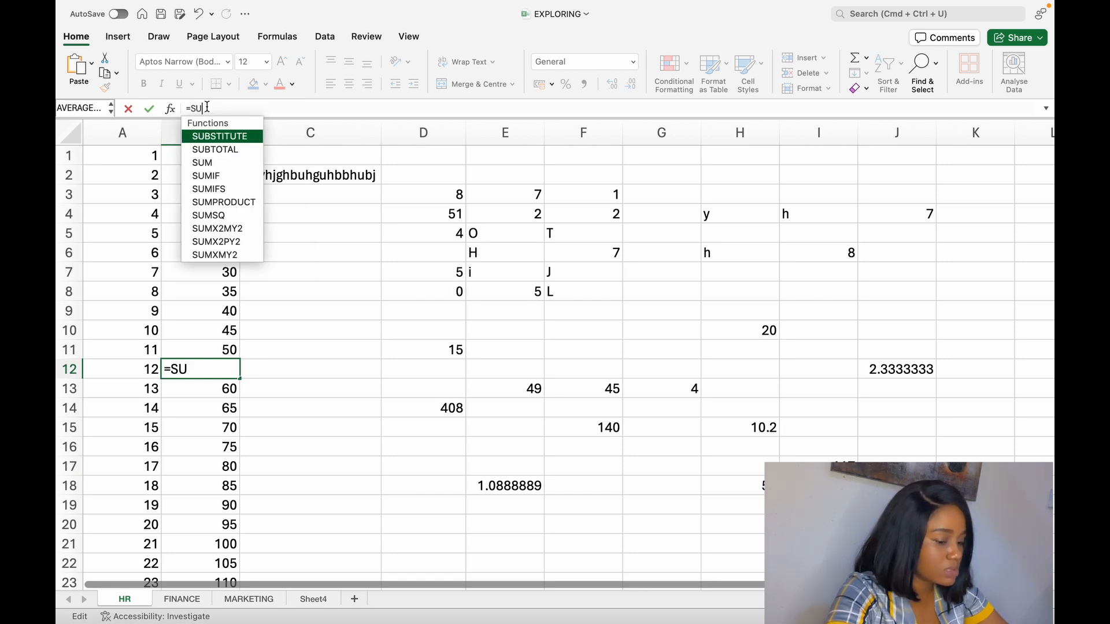
type("M")
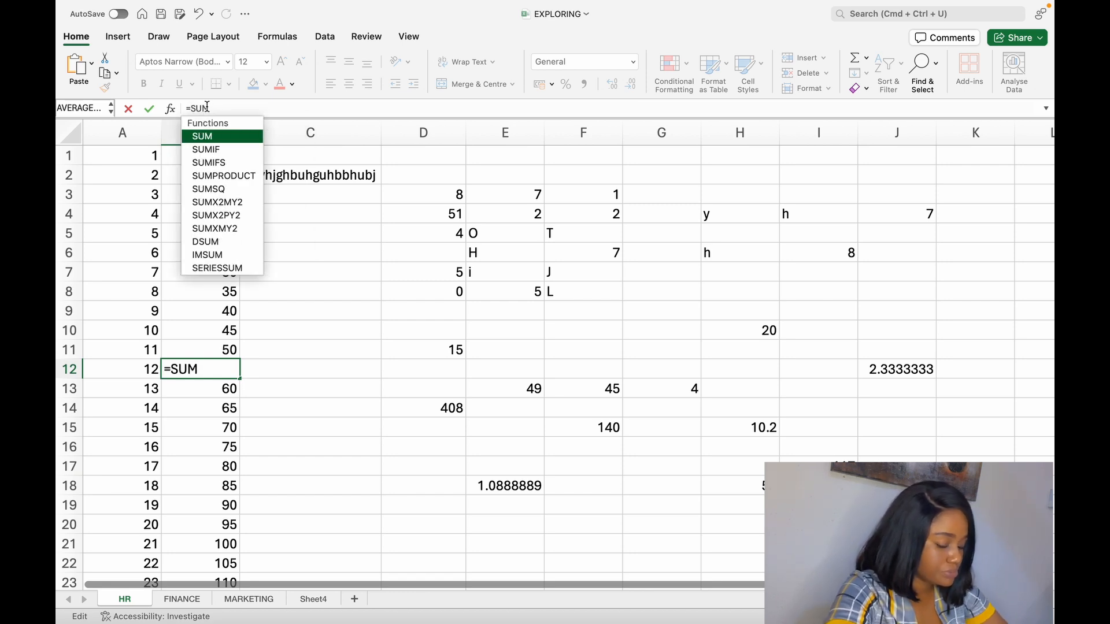
type("(")
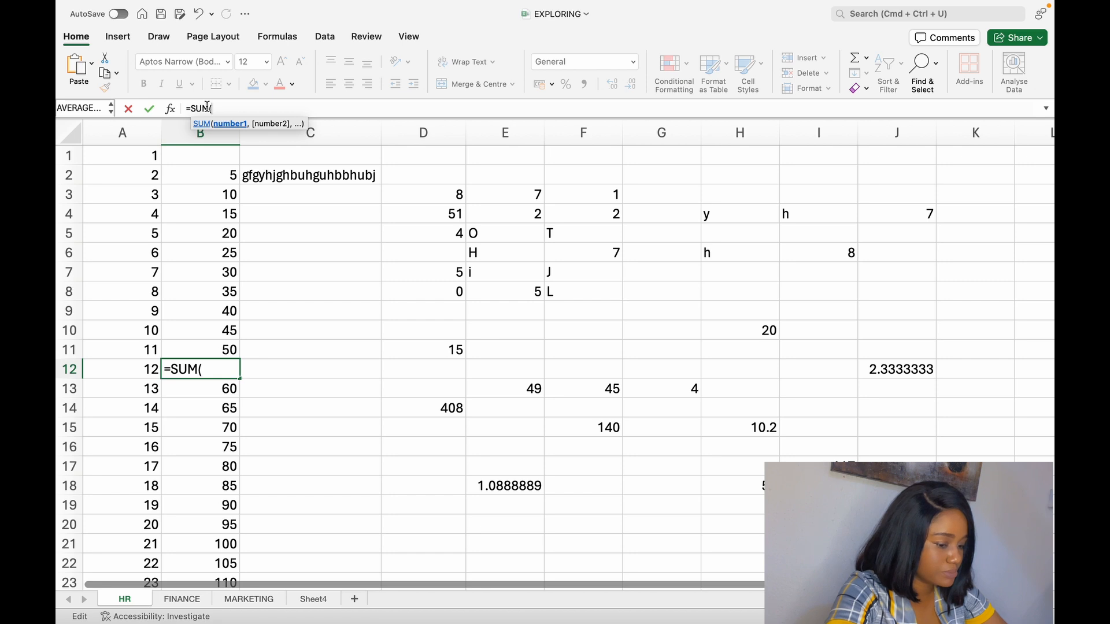
left_click(235, 175)
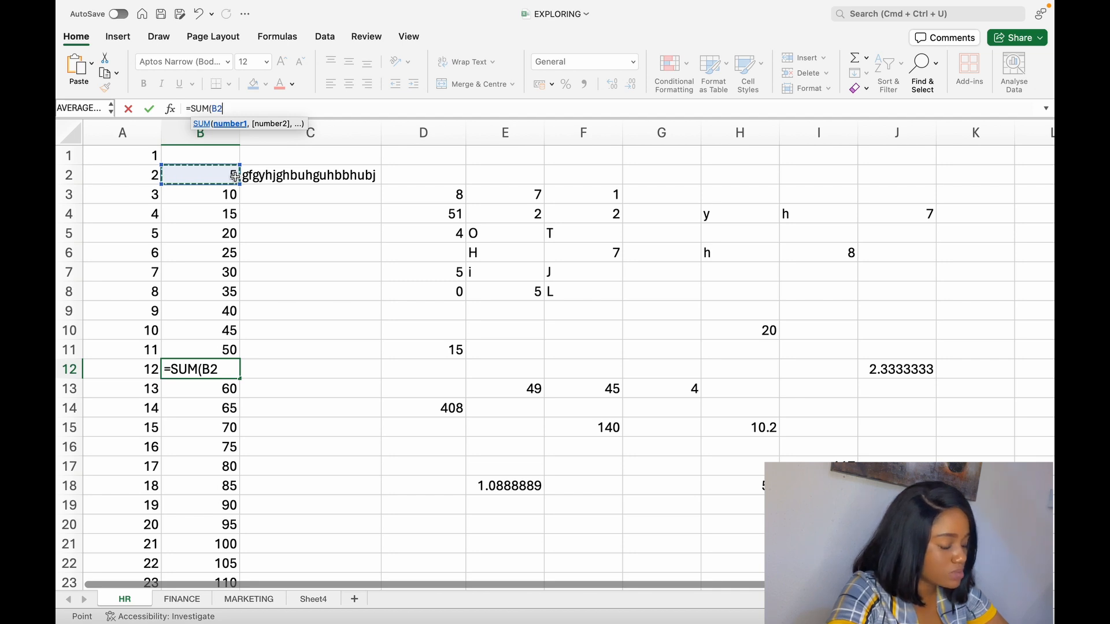
type(":")
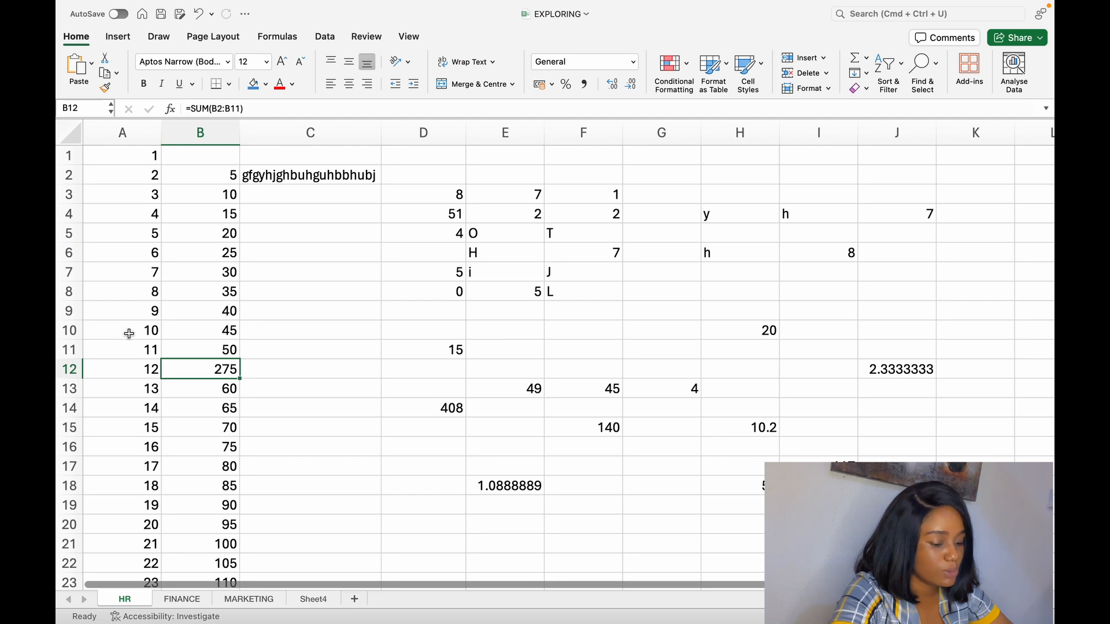
- Start a formula in the empty cell A38, below the numbers in column A
scroll(170, 494, "down", 3)
scroll(170, 494, "down", 10)
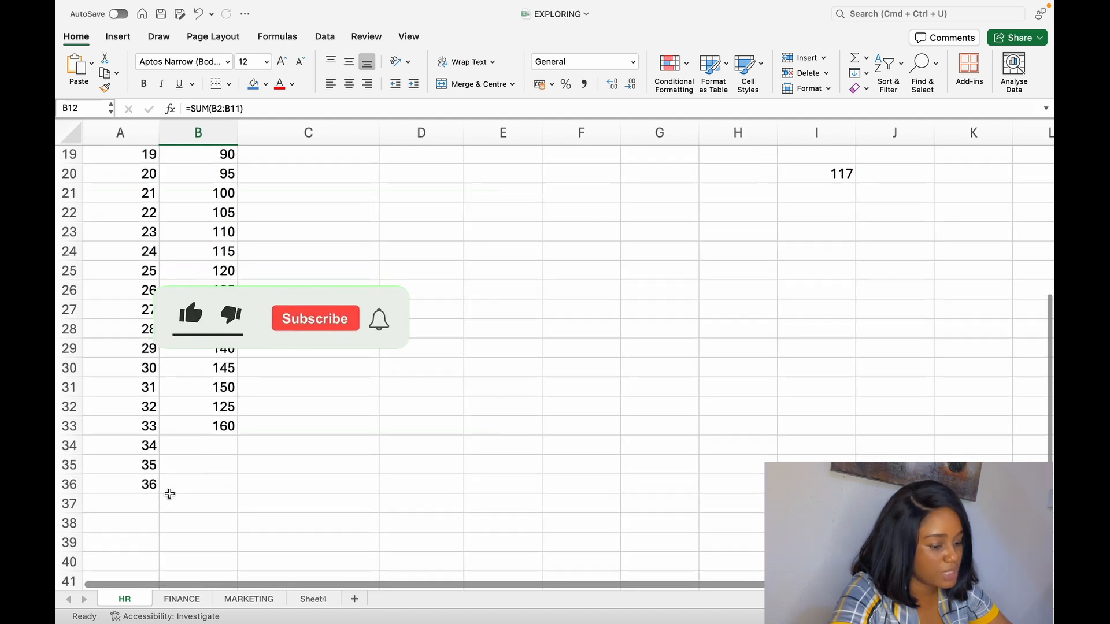
left_click(149, 234)
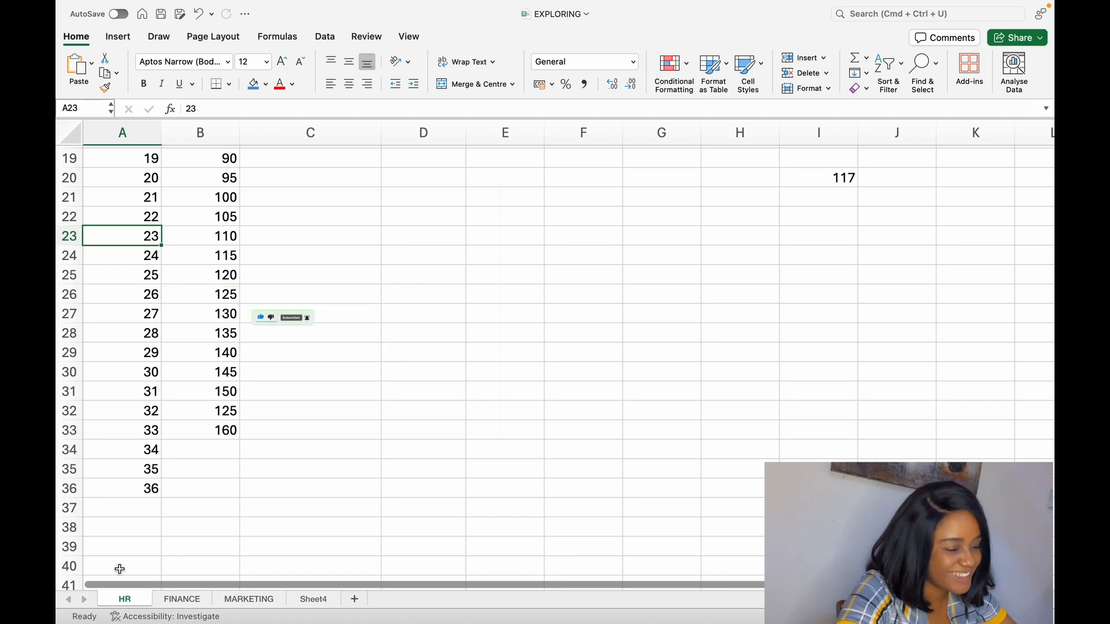
left_click(143, 491)
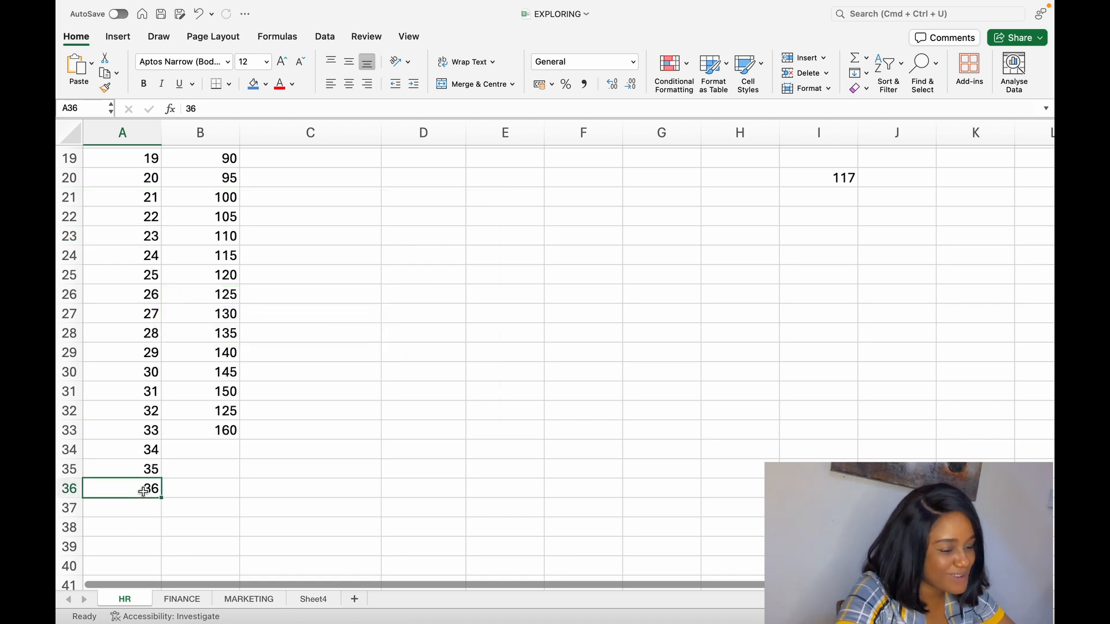
left_click(144, 523)
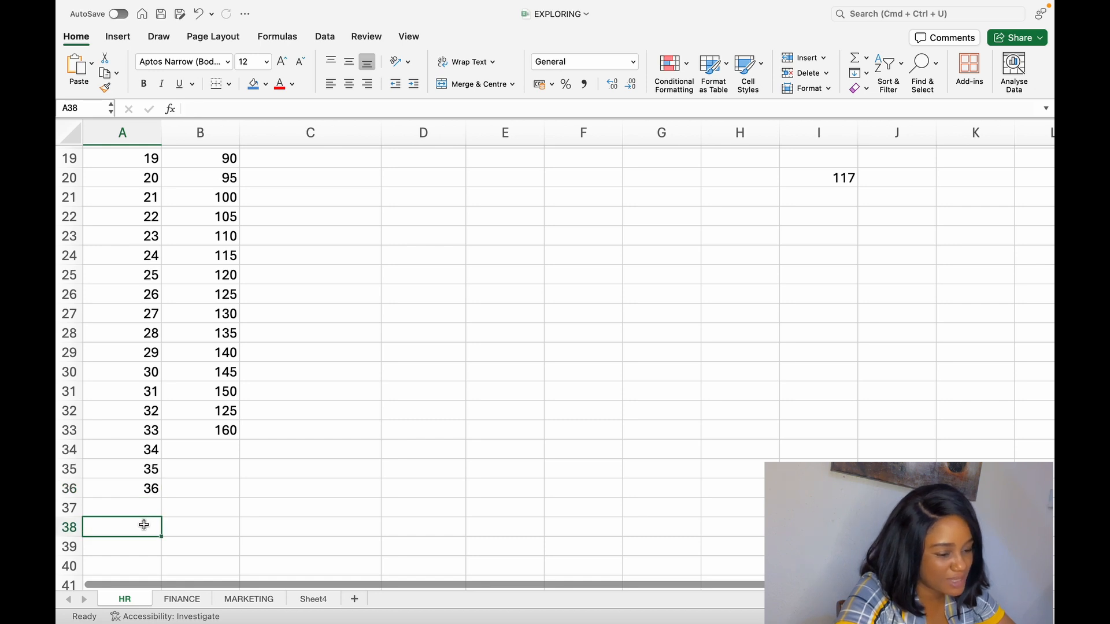
left_click(226, 110)
type("=")
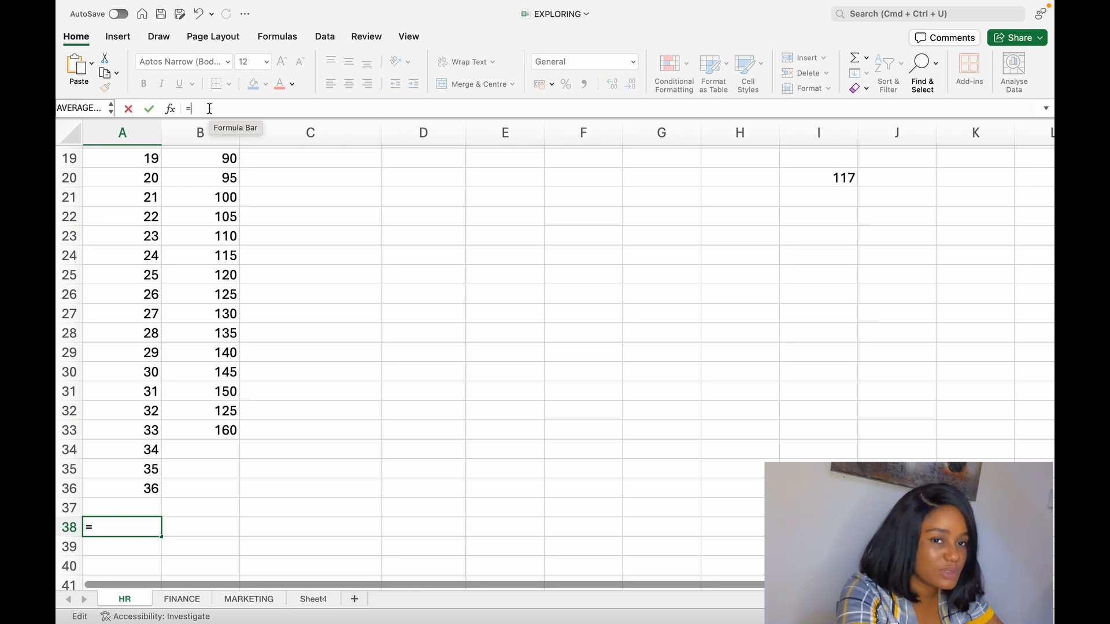
scroll(272, 258, "up", 3)
scroll(272, 257, "down", 3)
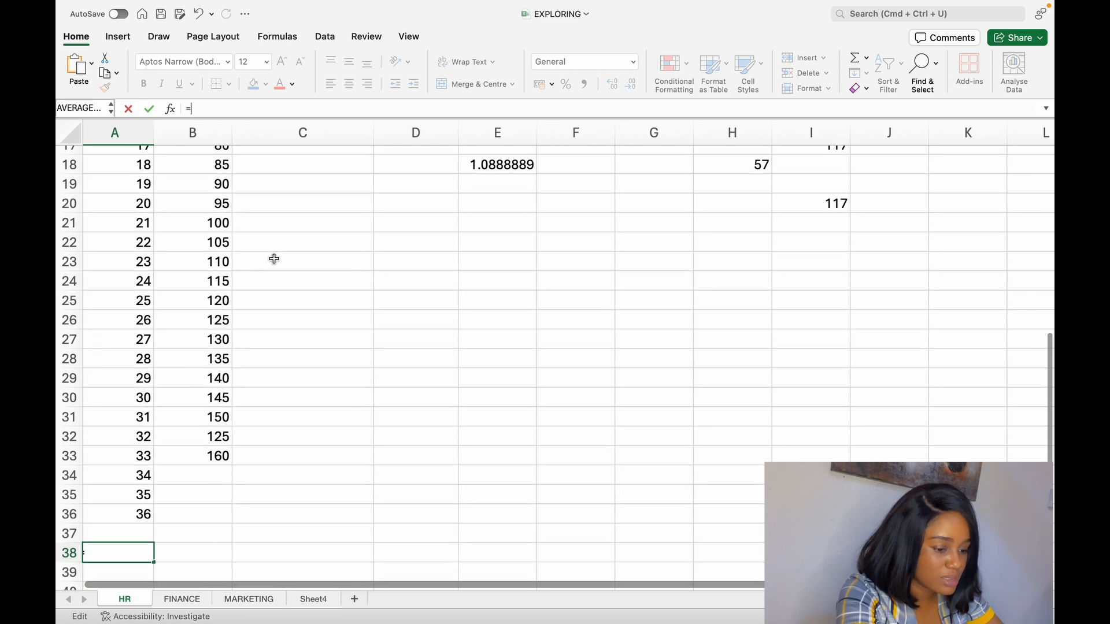
scroll(274, 259, "down", 1)
scroll(274, 258, "up", 1)
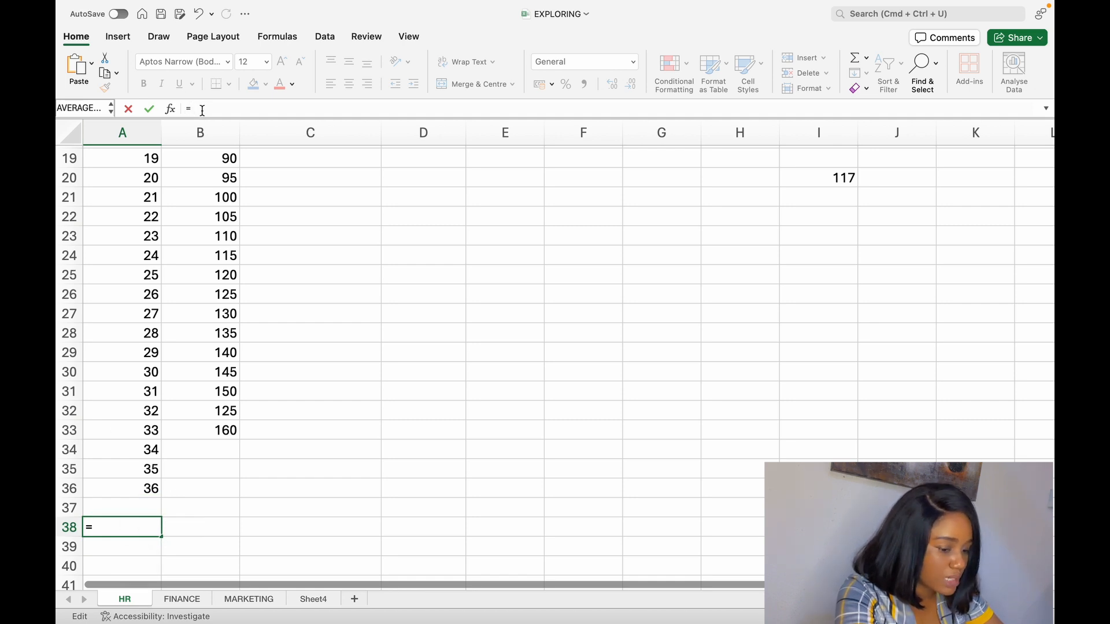
left_click(141, 157)
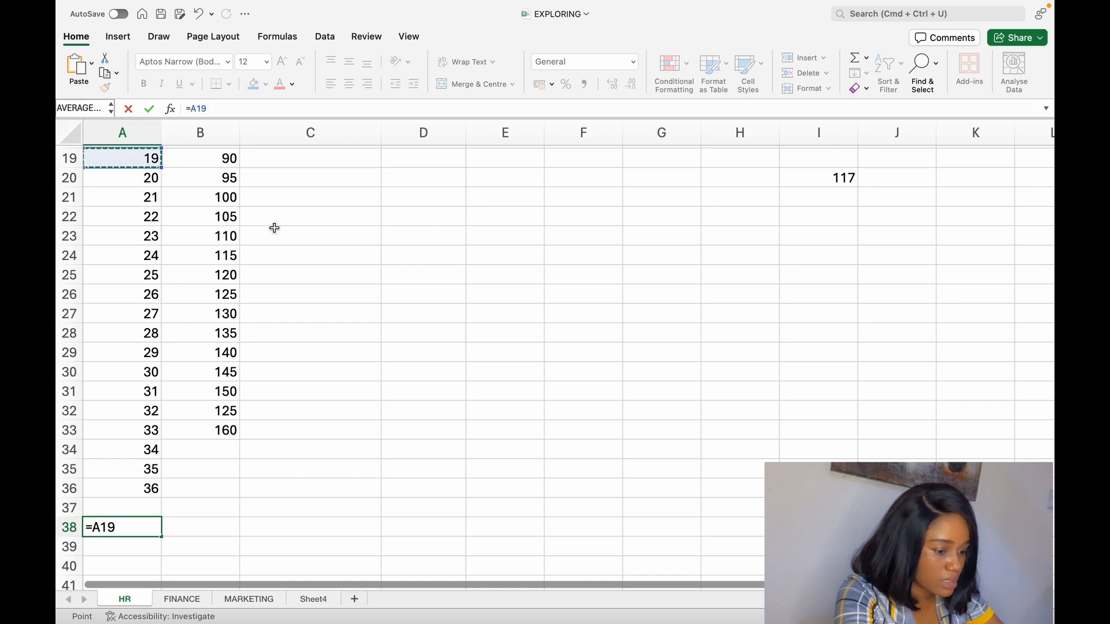
key("BackSpace")
key("BackSpace")
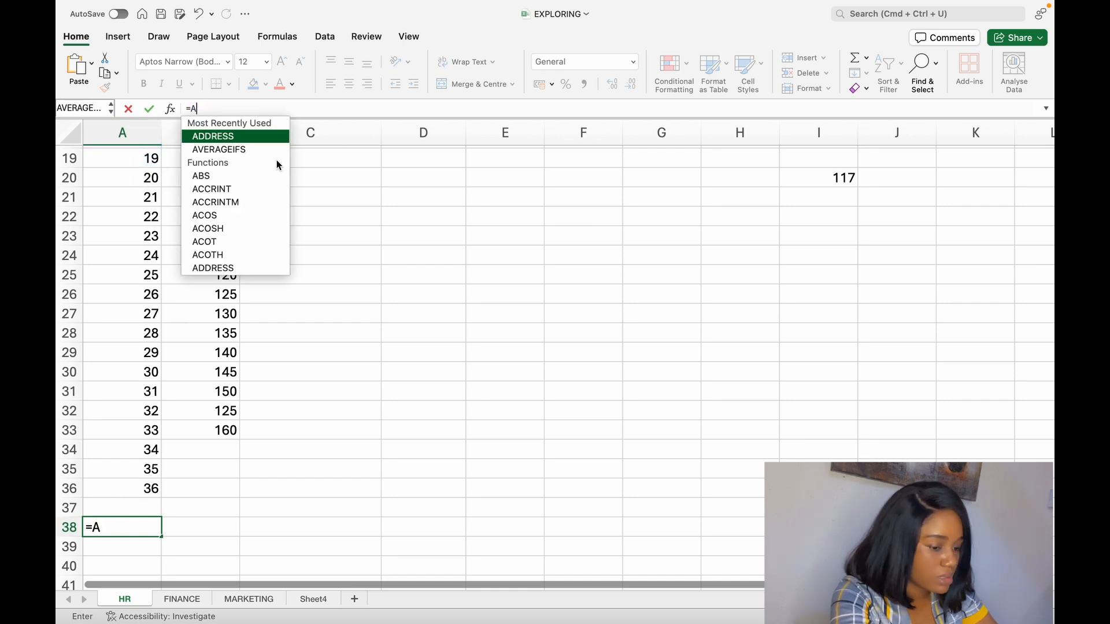
key("BackSpace")
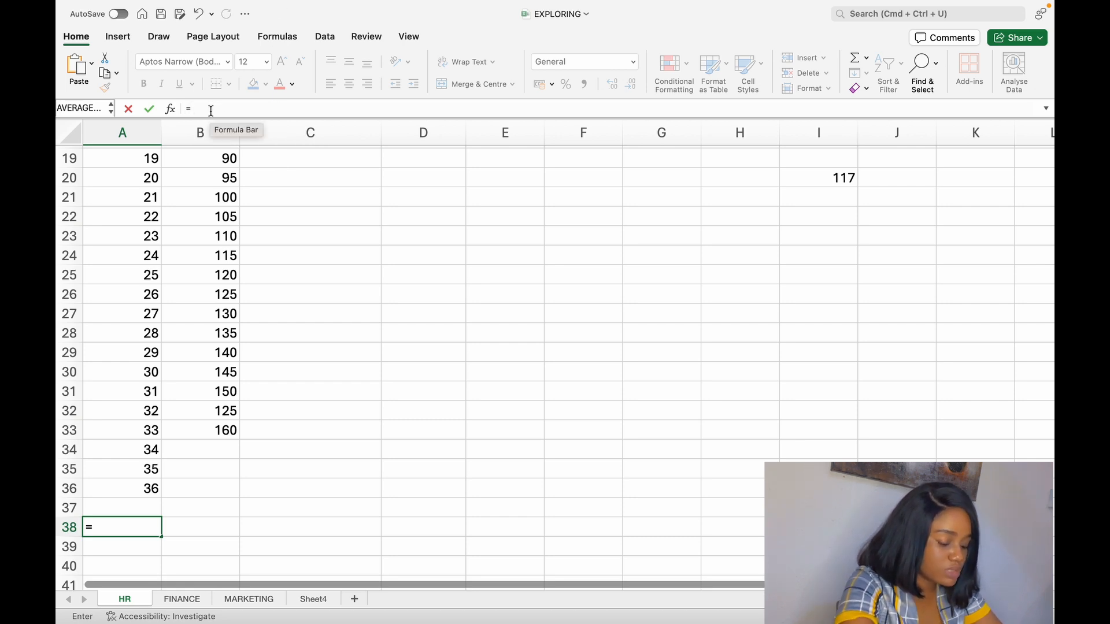
- Complete the formula in cell A38 as =SUM(A19:A36) and select the cell to check it
type("SUM")
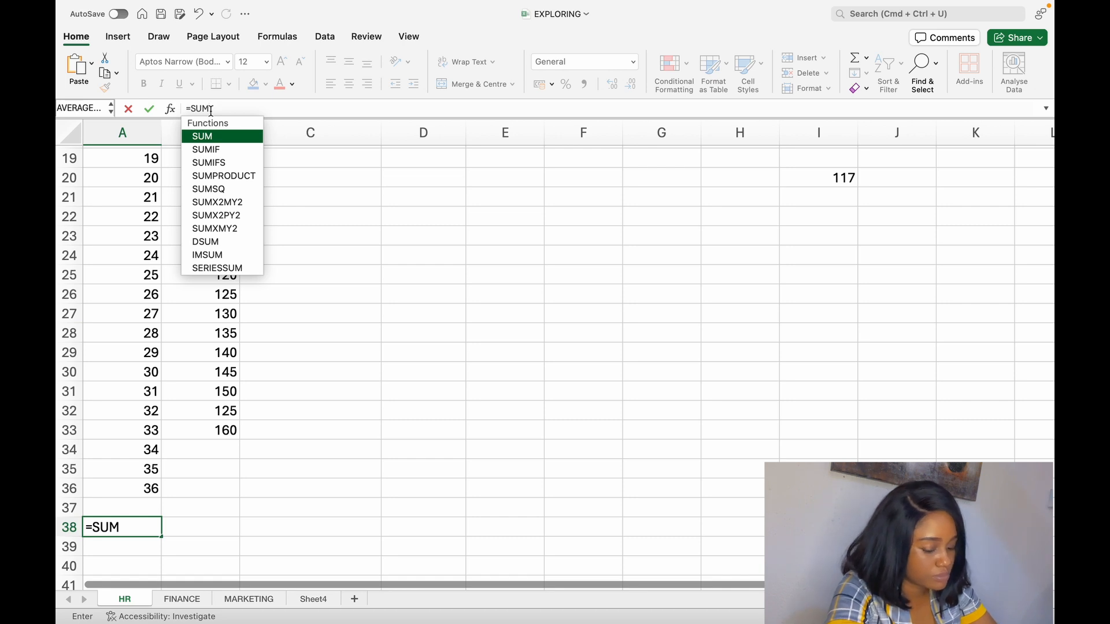
type("(")
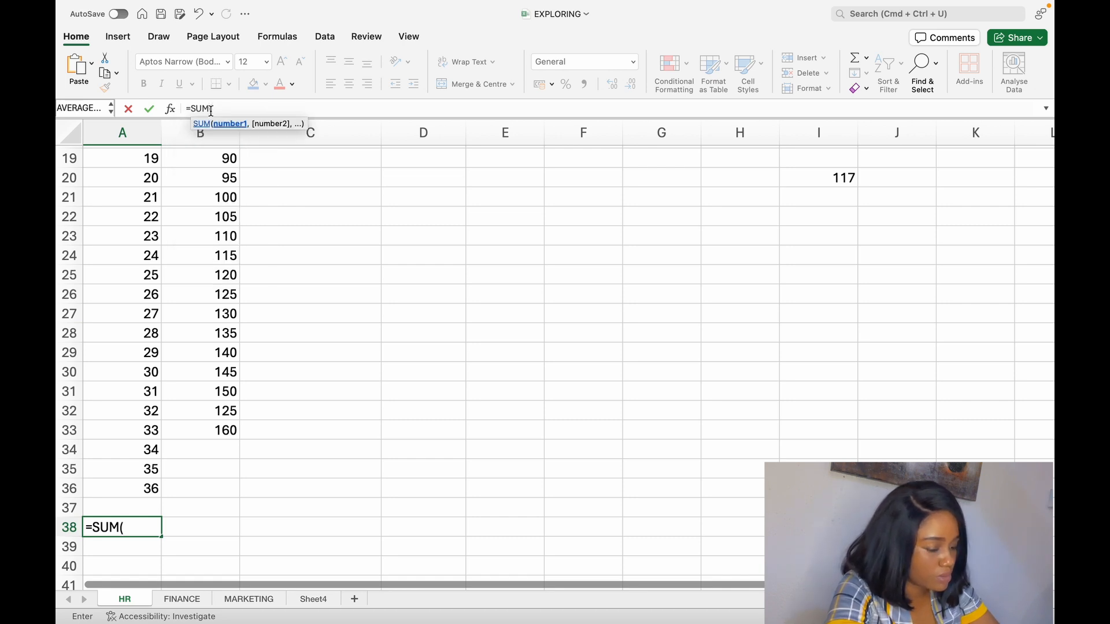
left_click(152, 162)
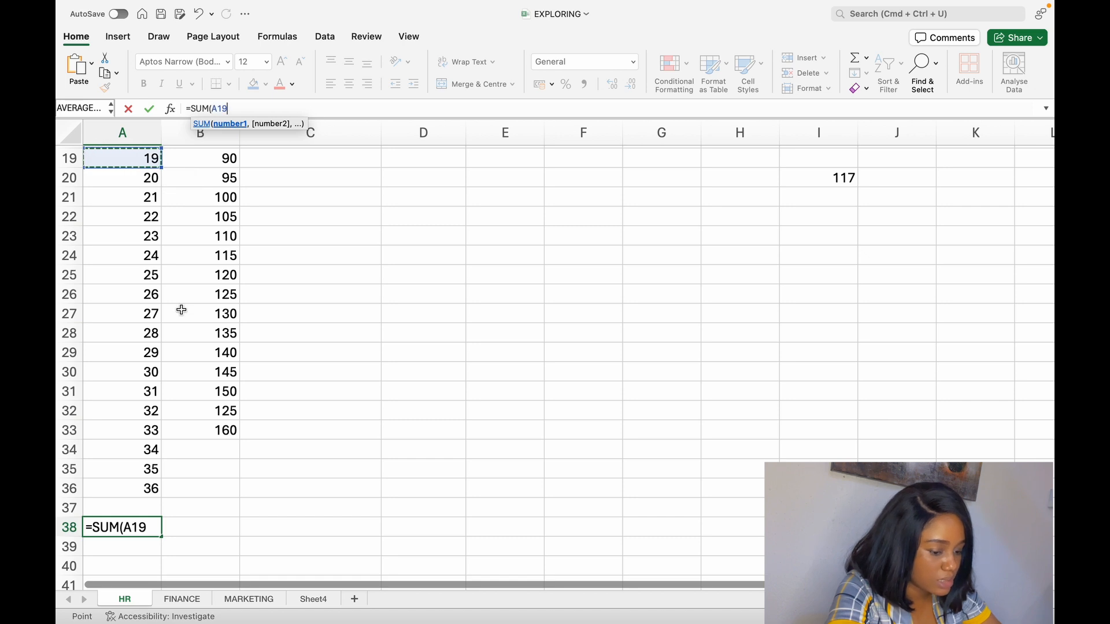
type(":")
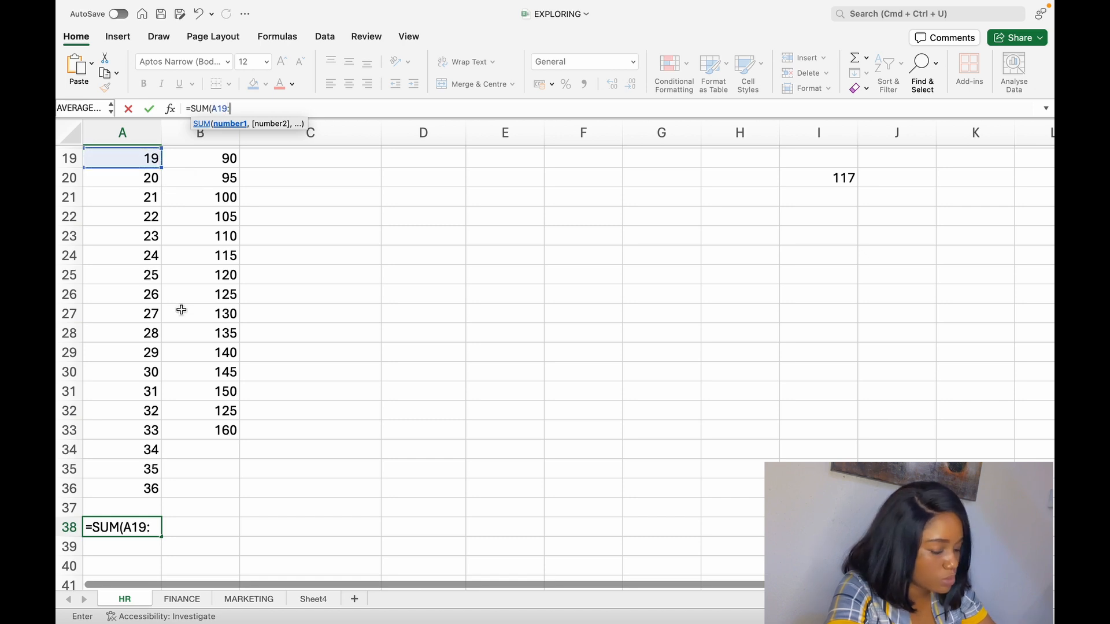
left_click(126, 490)
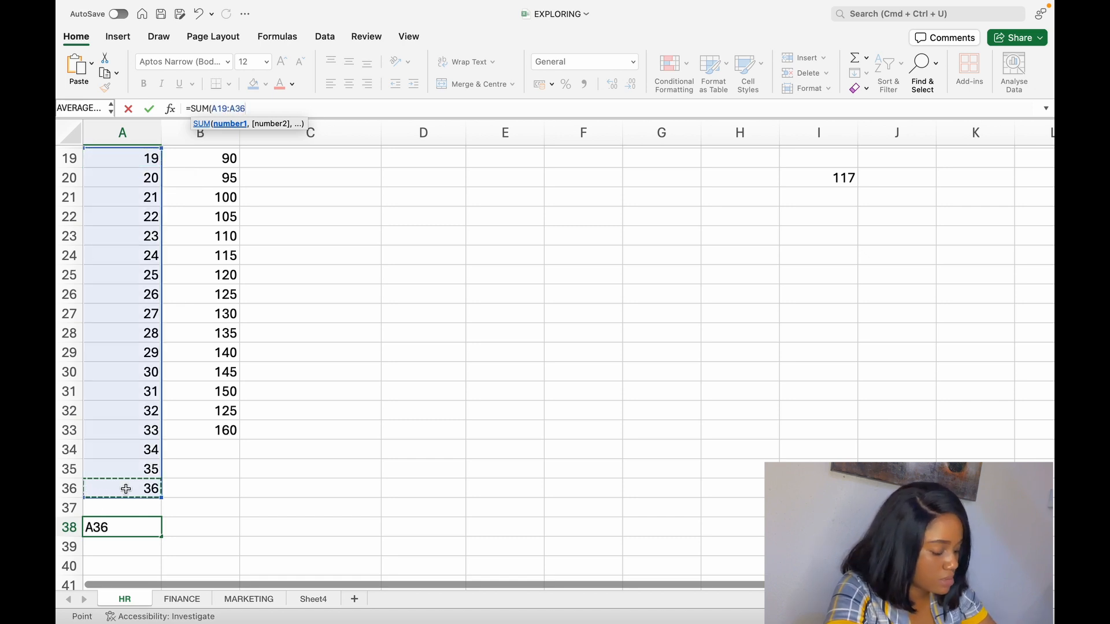
type(")")
key("Return")
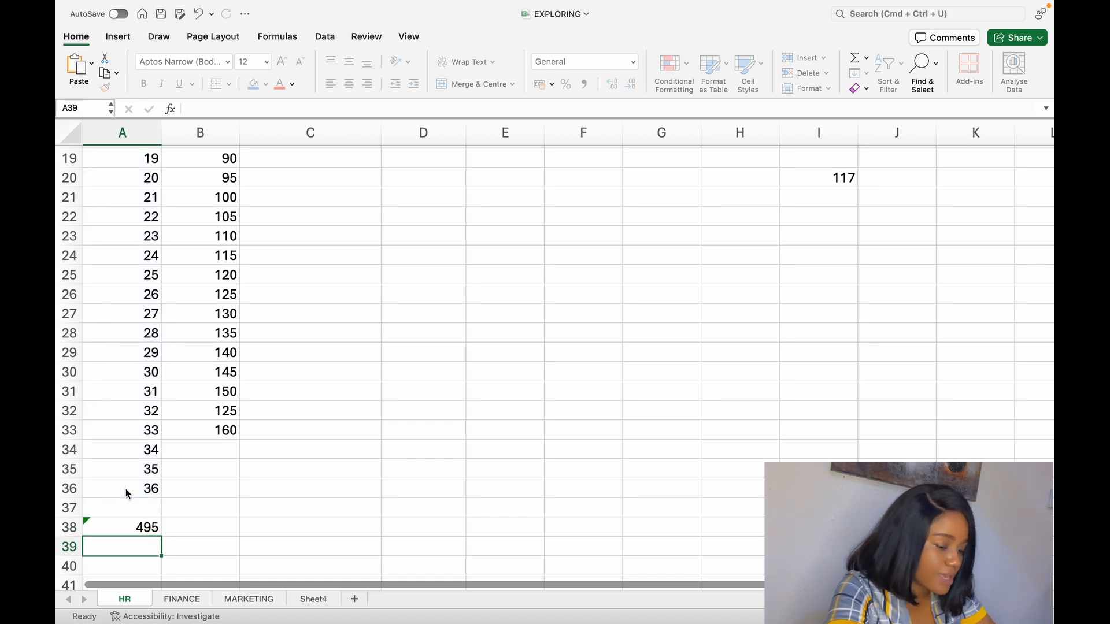
left_click(152, 531)
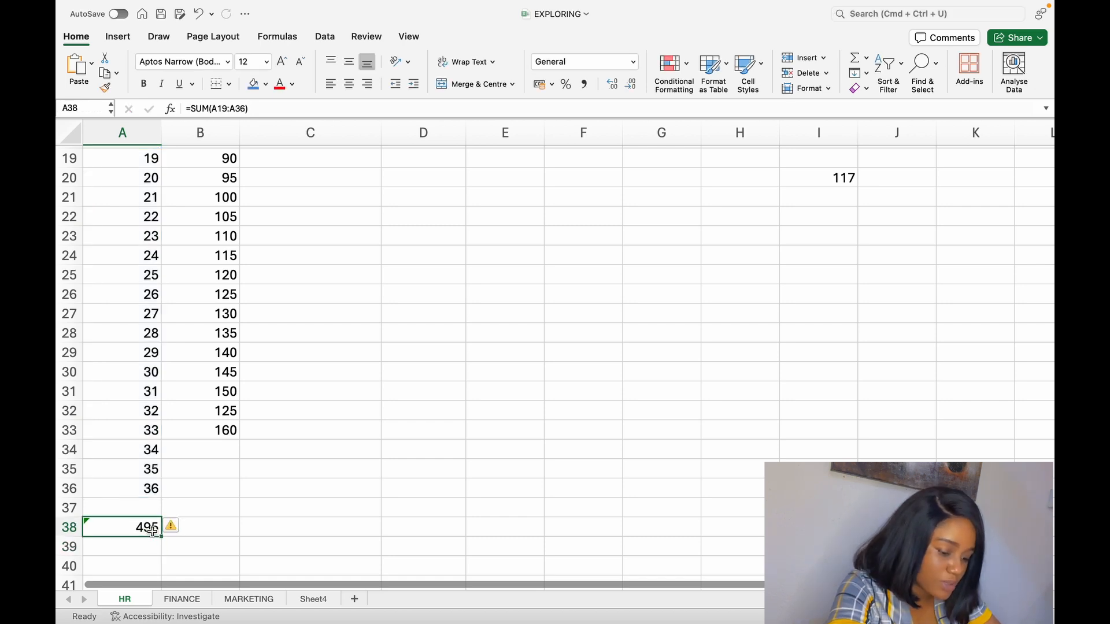
- Select cell B39 and open the Formula Builder for inserting a function
left_click(200, 546)
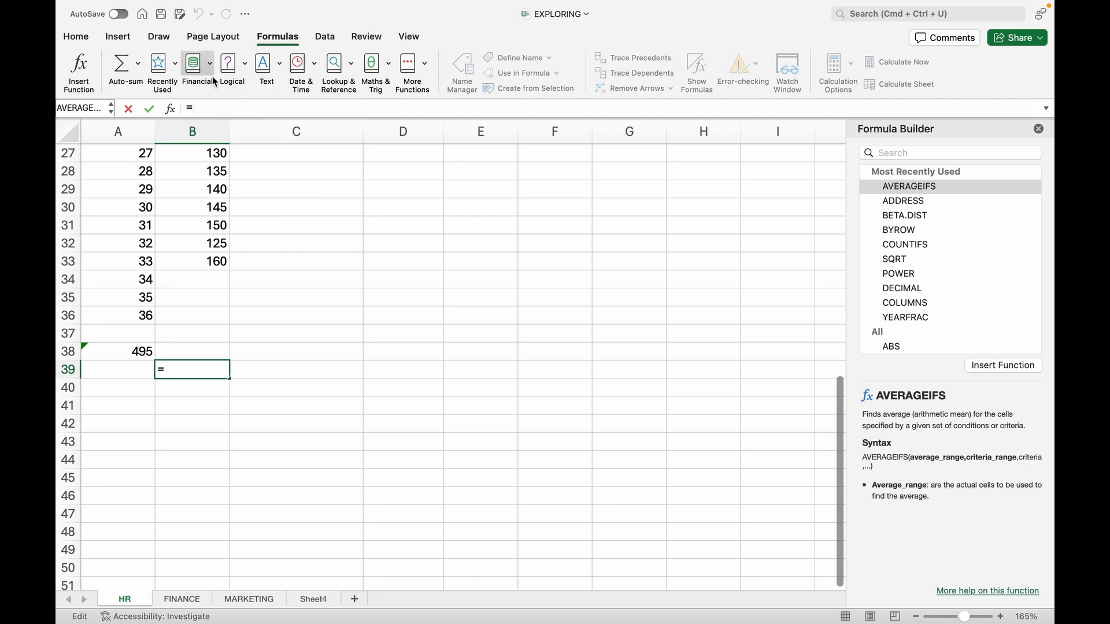
left_click(272, 37)
left_click(76, 36)
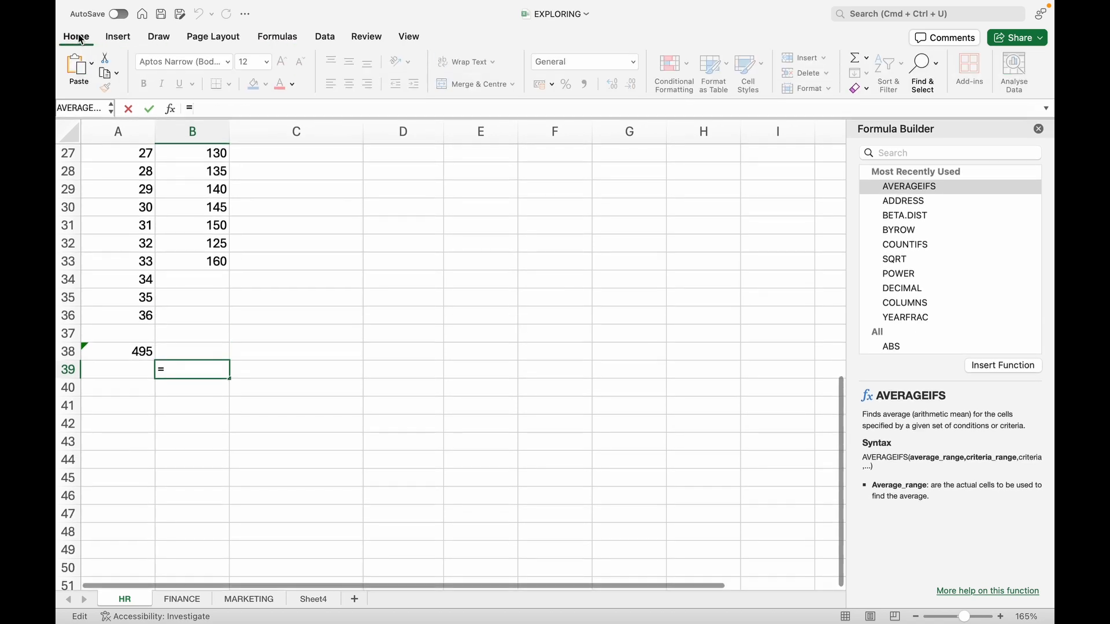
left_click(280, 38)
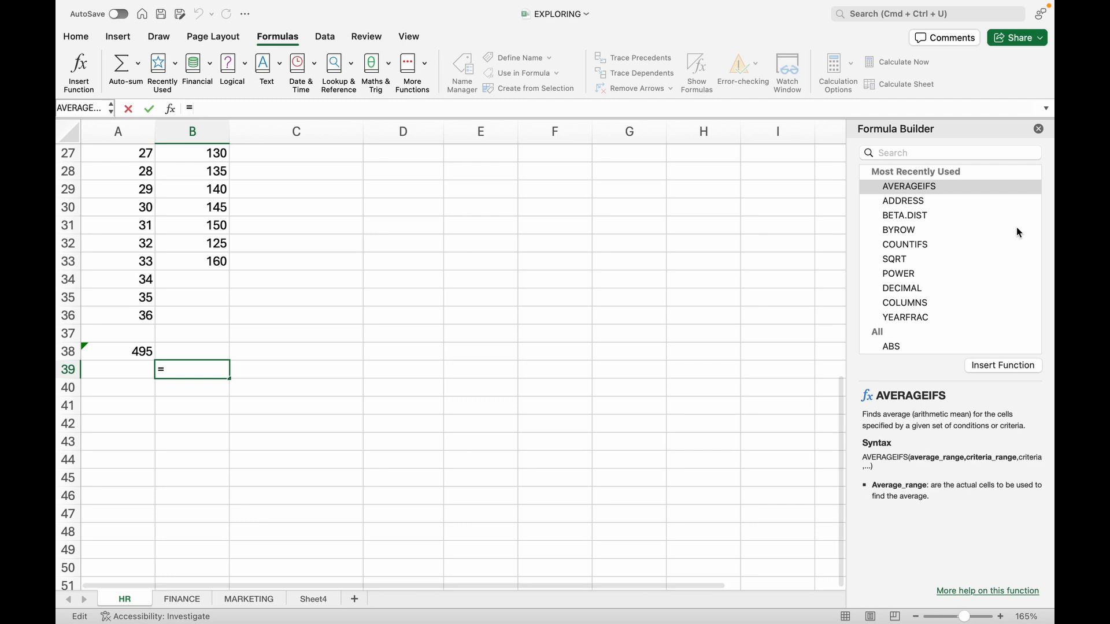
left_click(1039, 129)
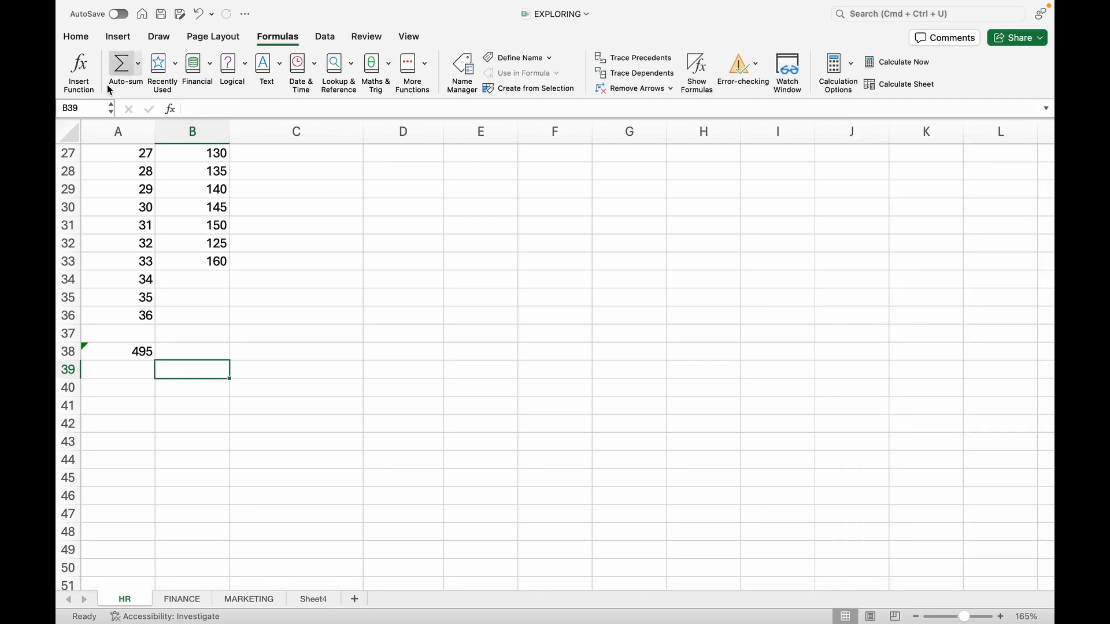
left_click(75, 75)
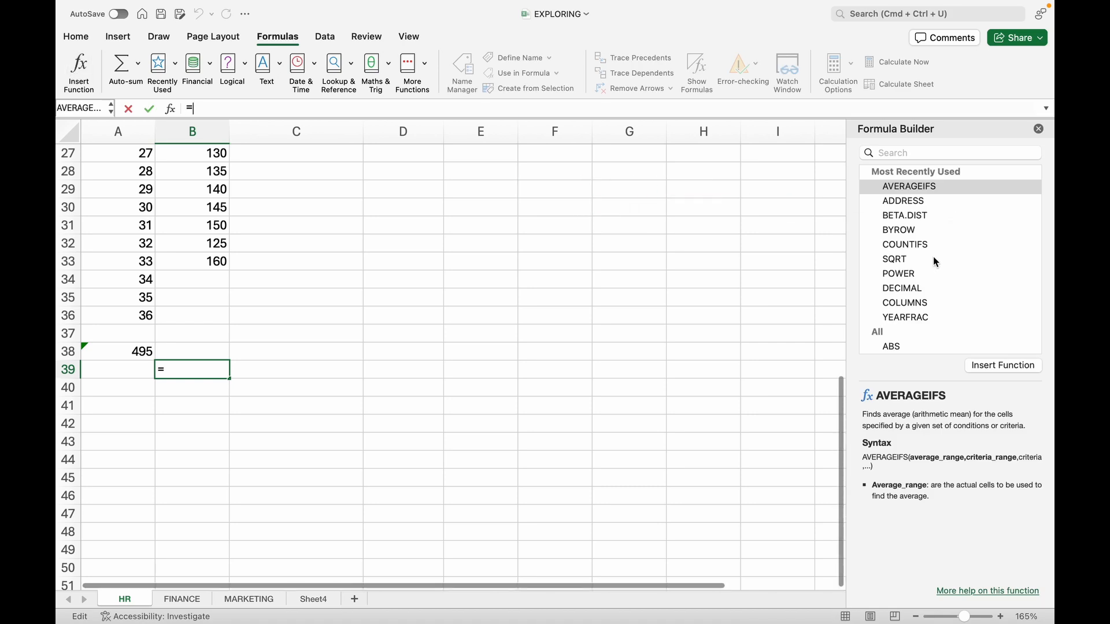
- Search the Formula Builder for "sumif" and examine the SUMIF function's description, syntax and arguments
scroll(933, 256, "down", 3)
scroll(932, 255, "up", 3)
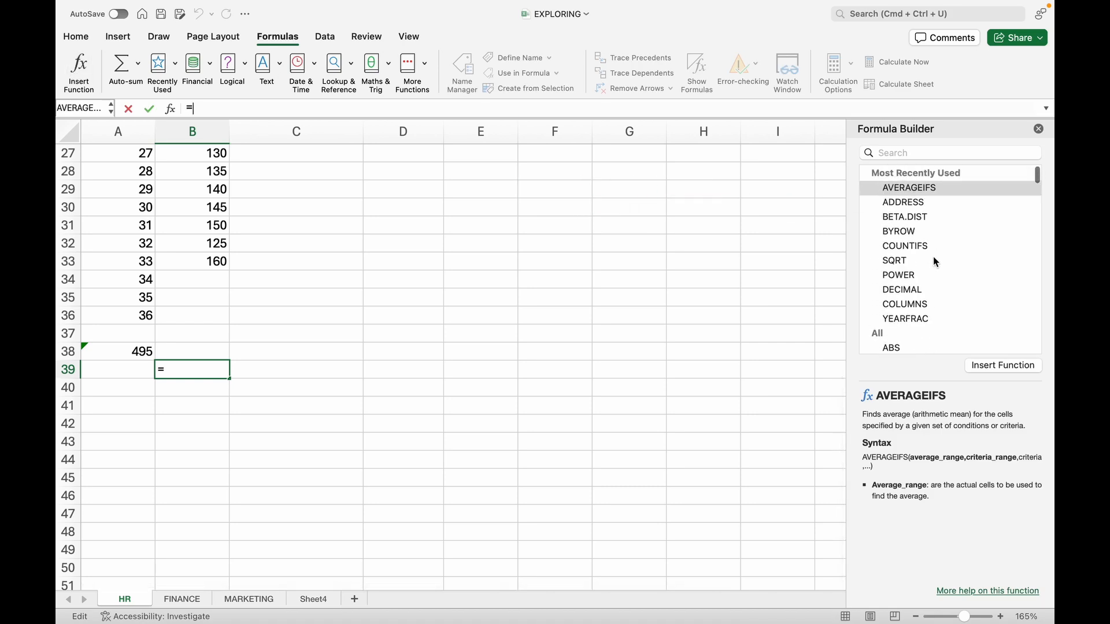
left_click(933, 151)
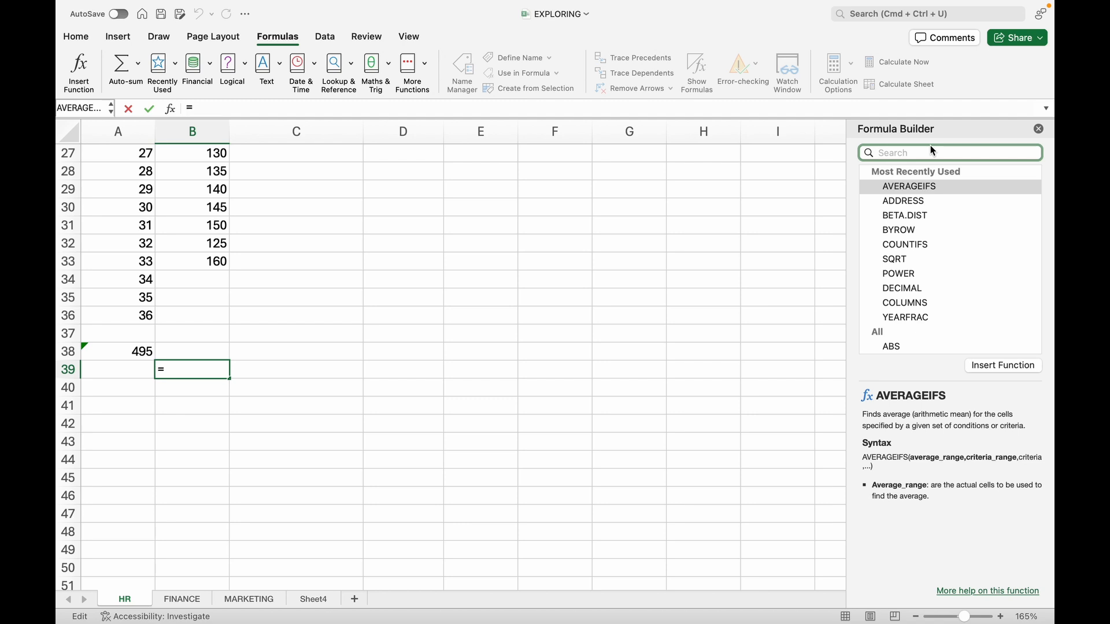
type("sumif")
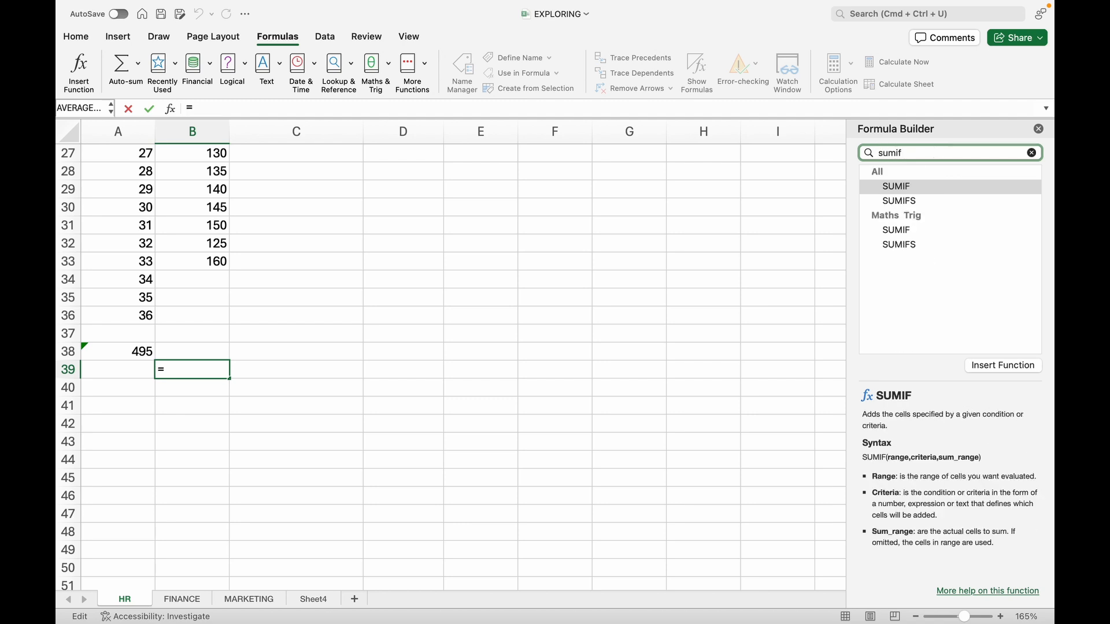
left_click(933, 190)
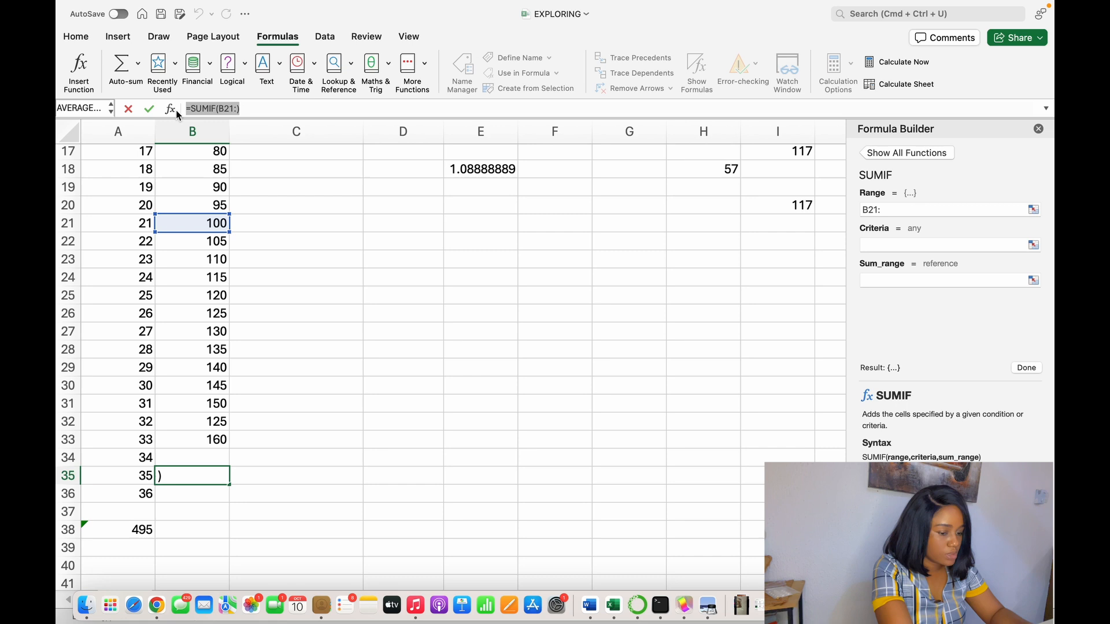
key("Escape")
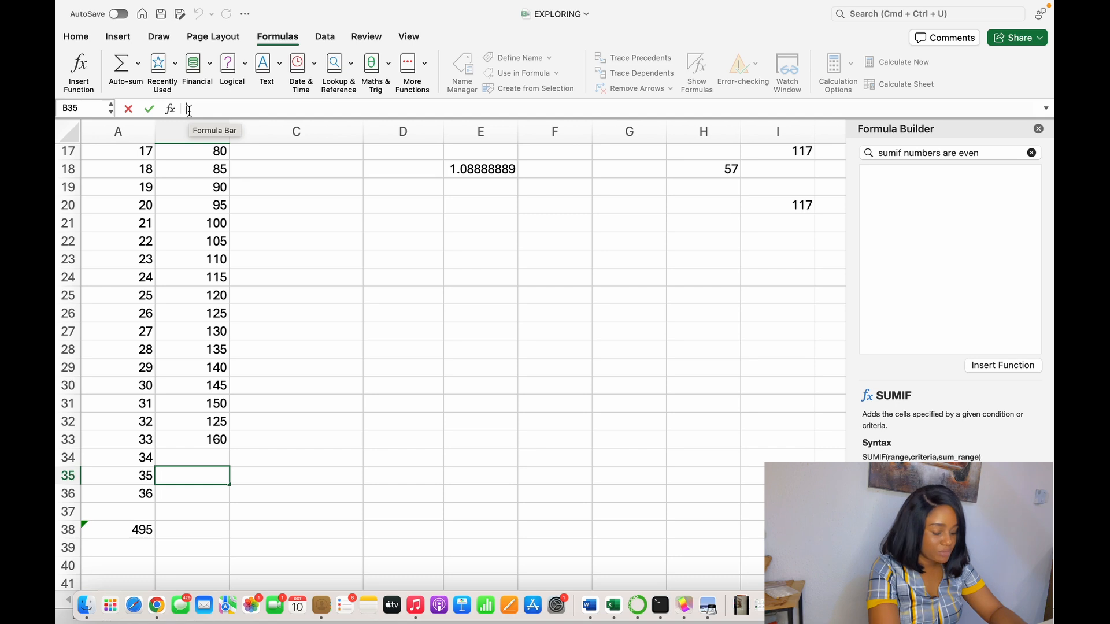
- Start a SUMIF formula in cell B35 with B21:B33 as its range
type("=")
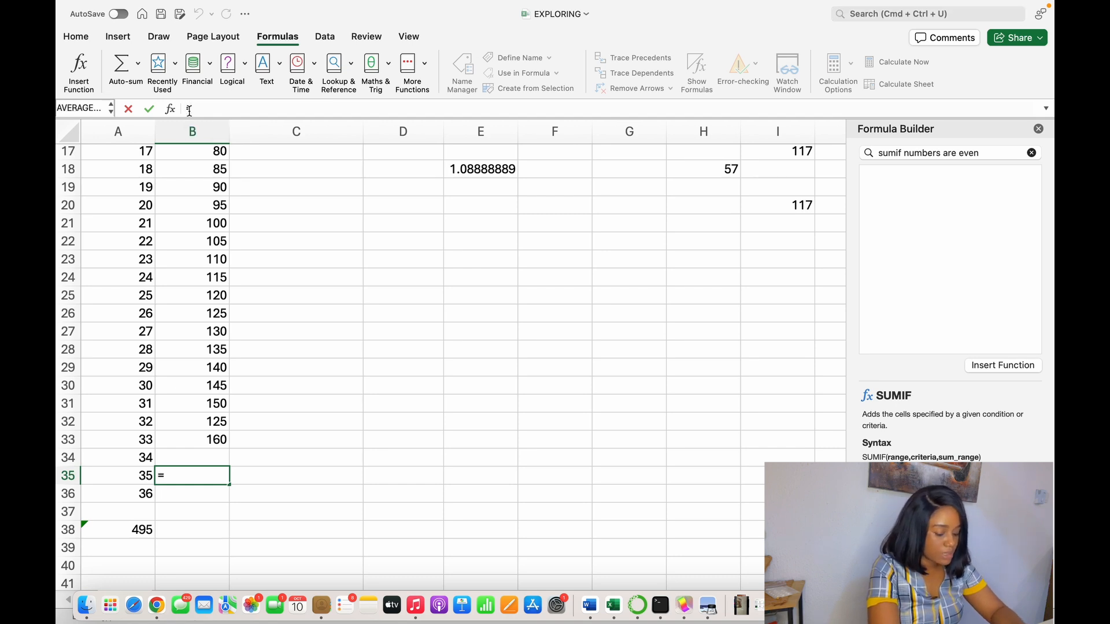
type("SUMIF")
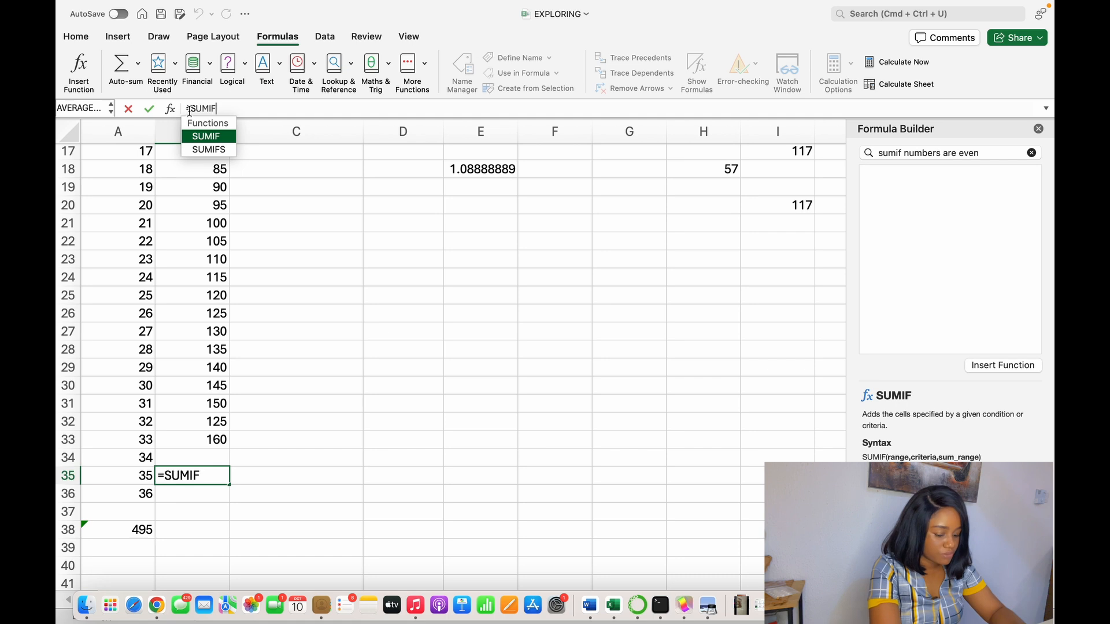
type("(")
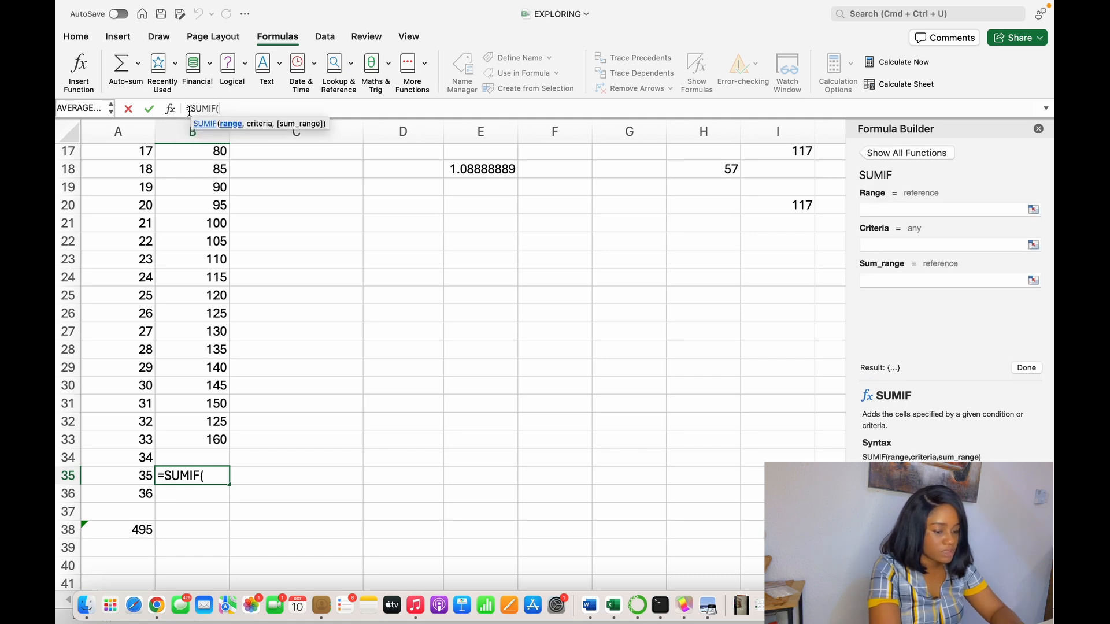
left_click(206, 225)
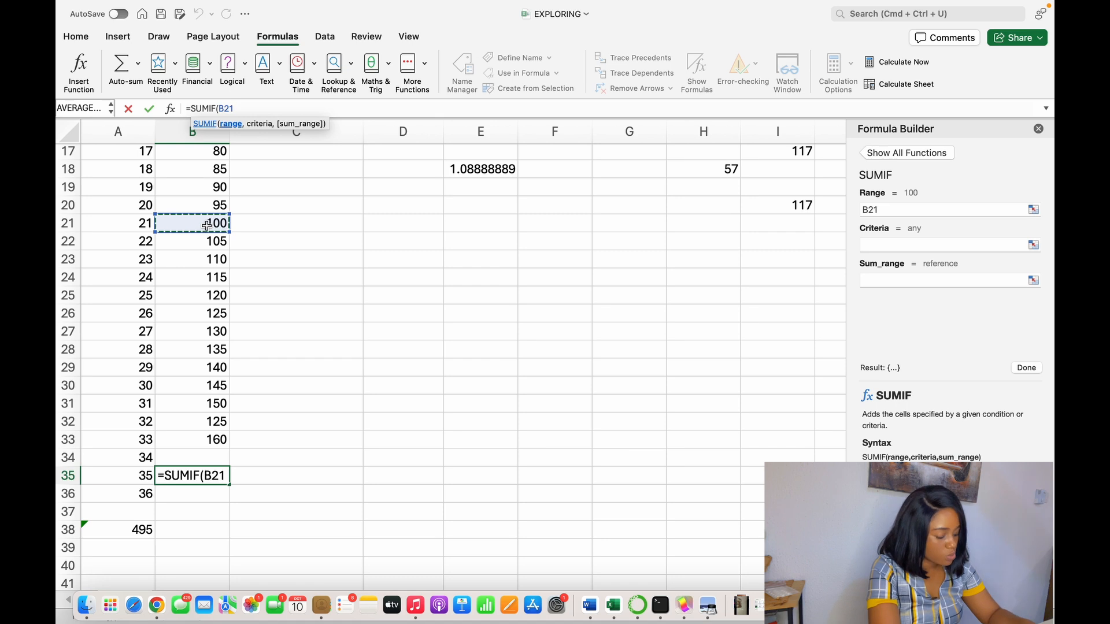
type(":")
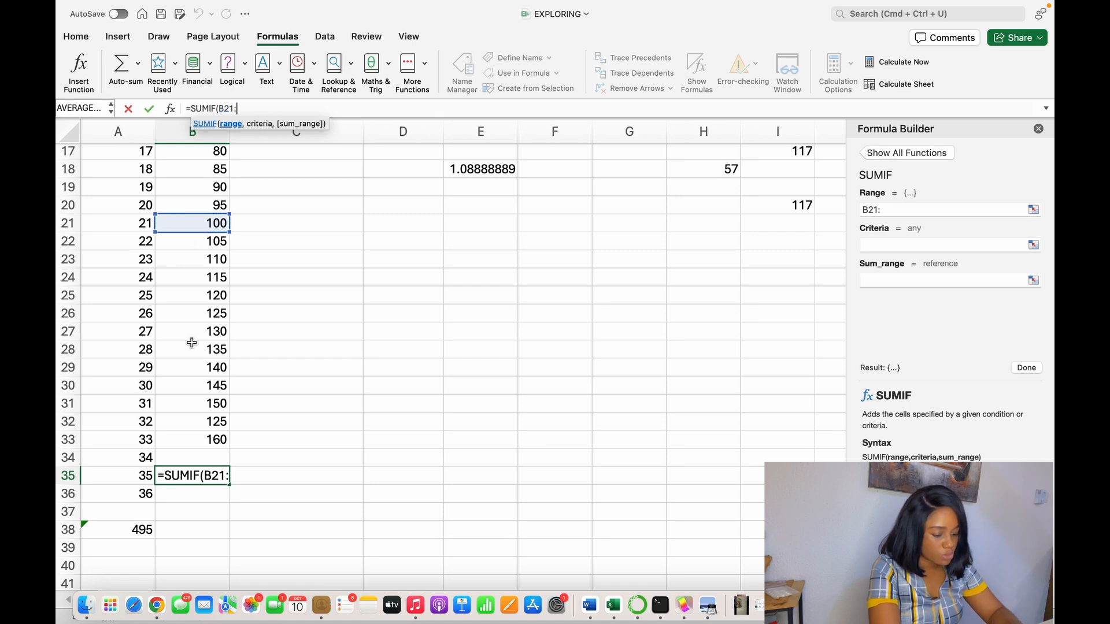
left_click(211, 443)
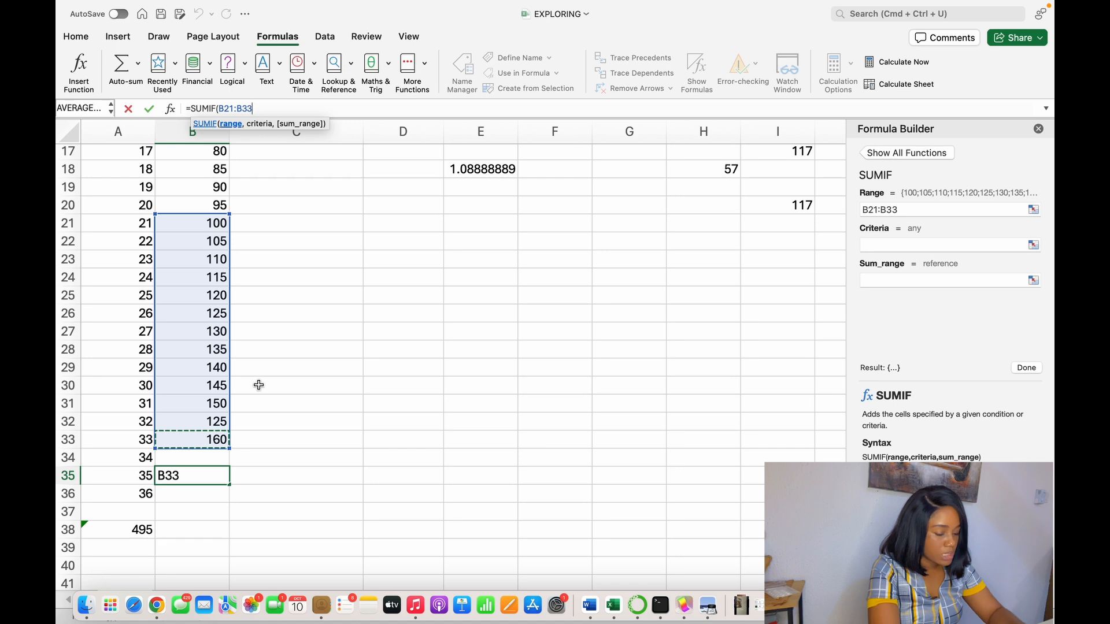
type(",")
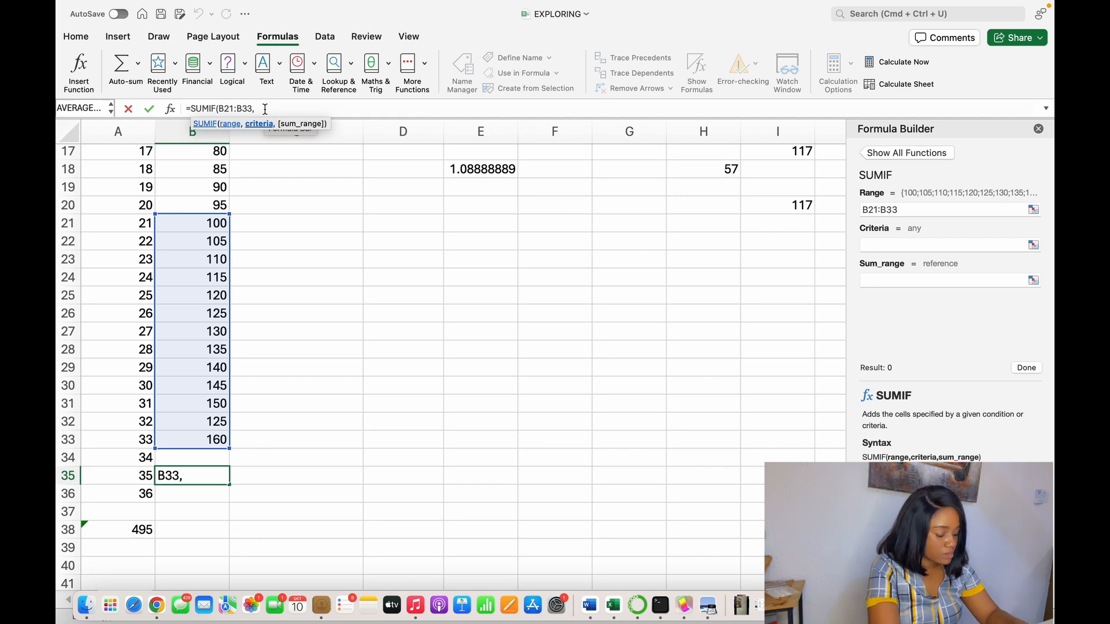
- Complete the SUMIF formula in B35 with the criterion ">120" and check it against the column B values from B26 down
type("\"120")
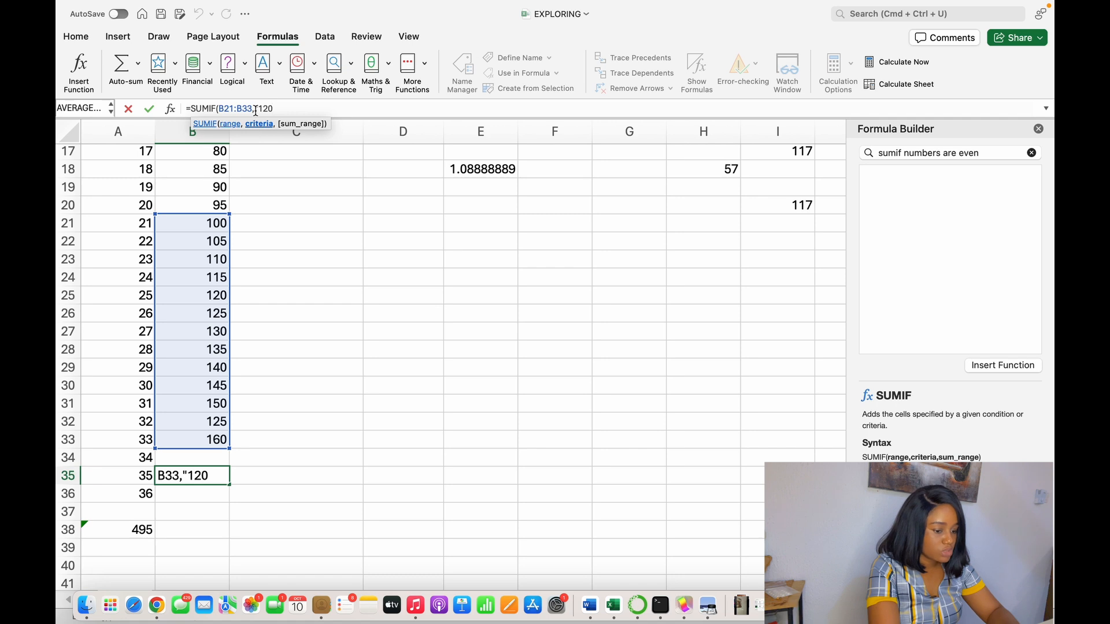
left_click(259, 108)
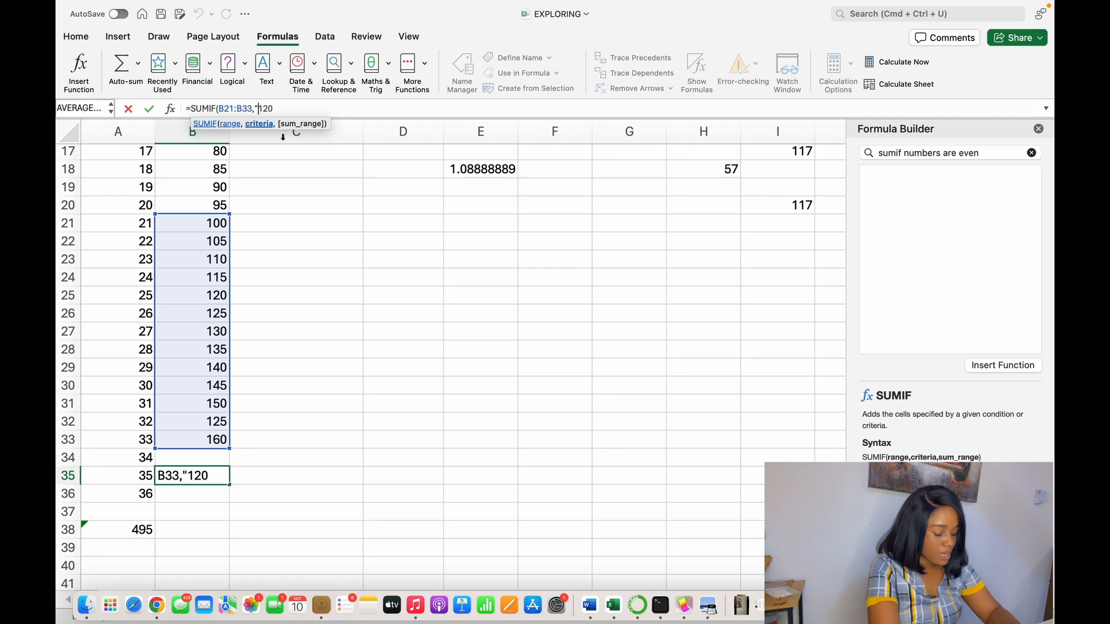
type(">")
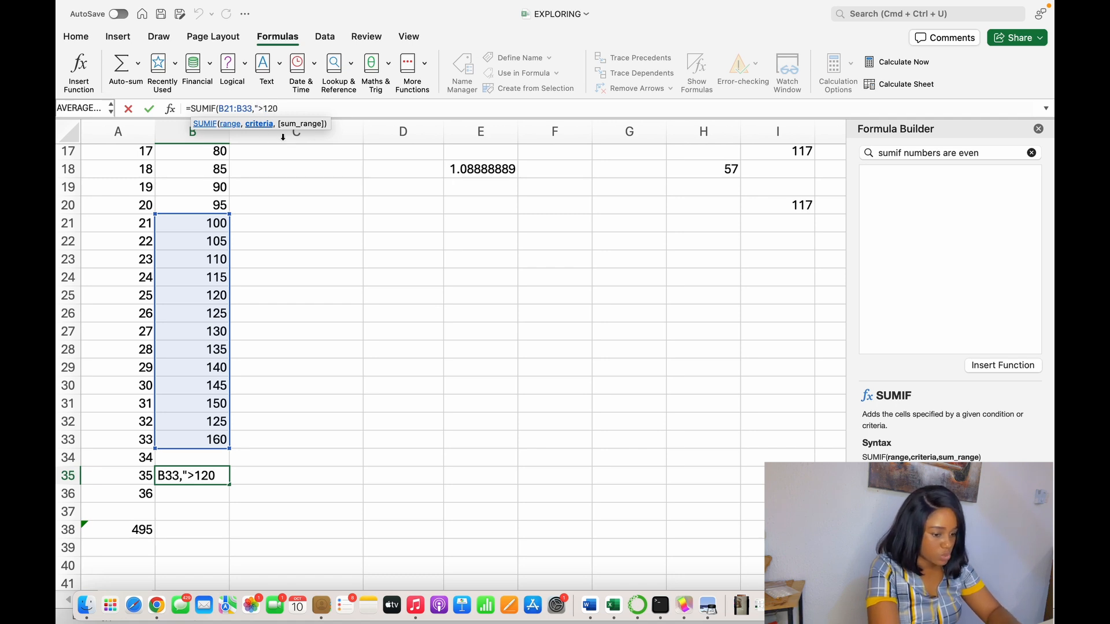
left_click(282, 108)
type("\")")
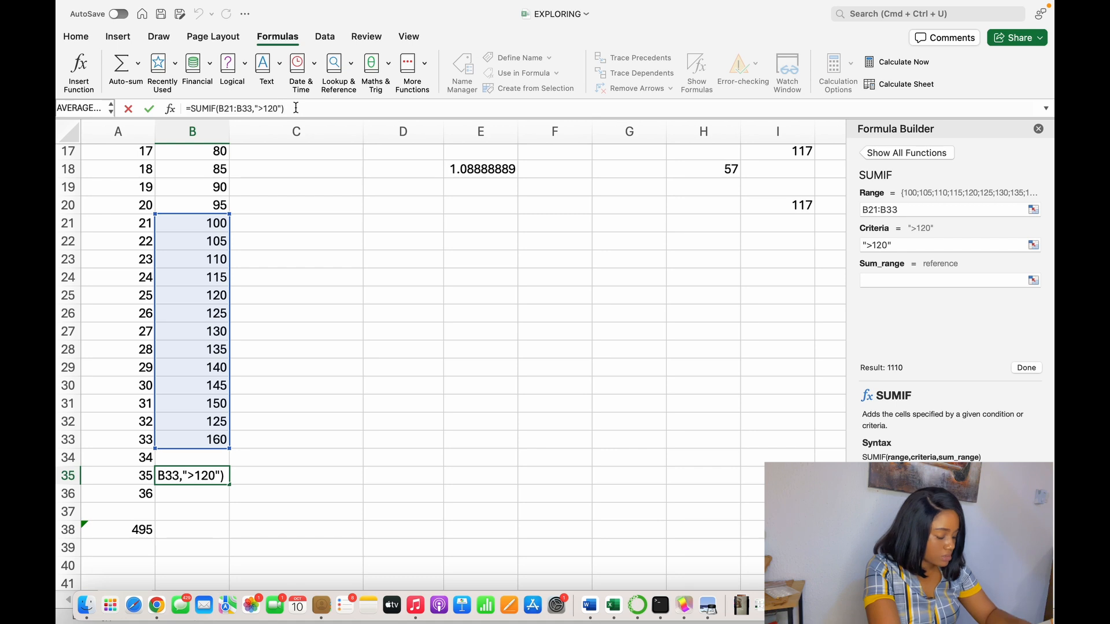
key("Return")
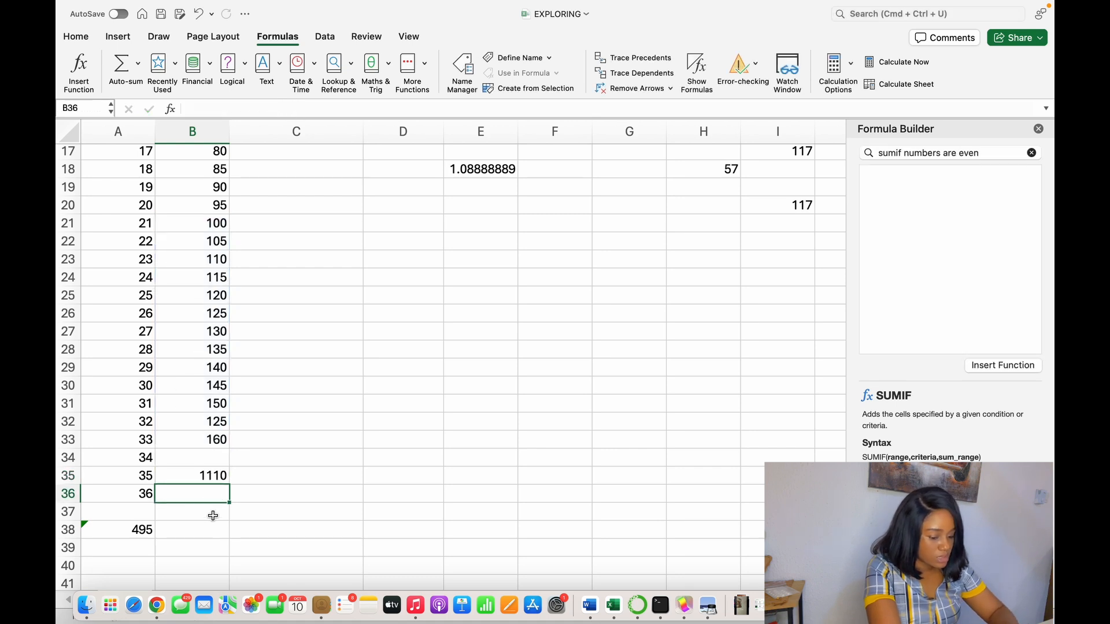
left_click(210, 482)
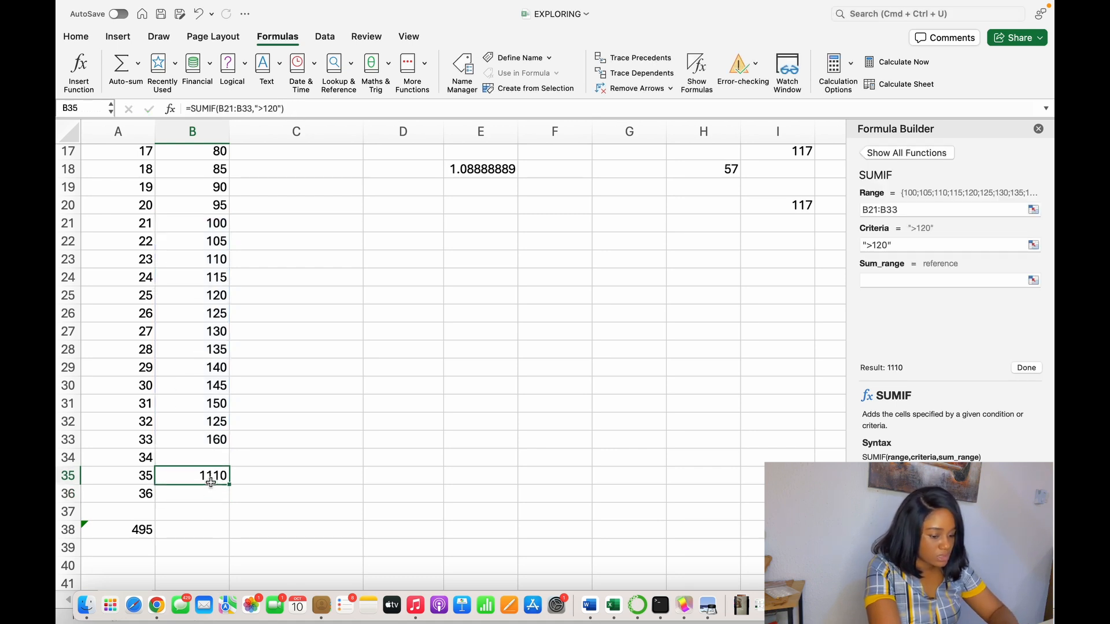
left_click(218, 314)
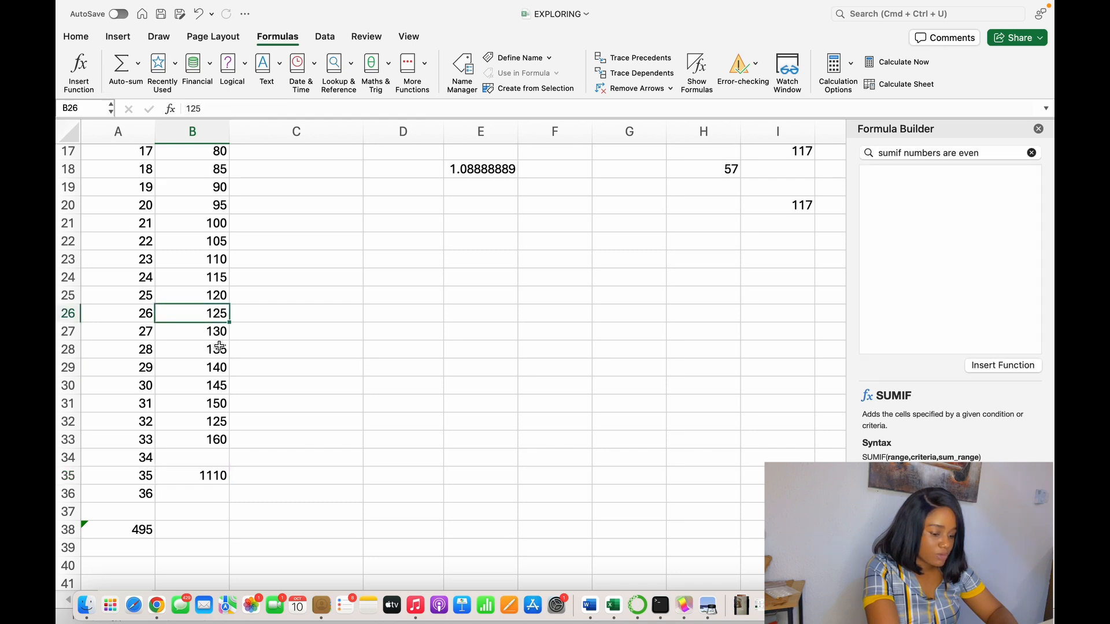
key("Right")
key("Right")
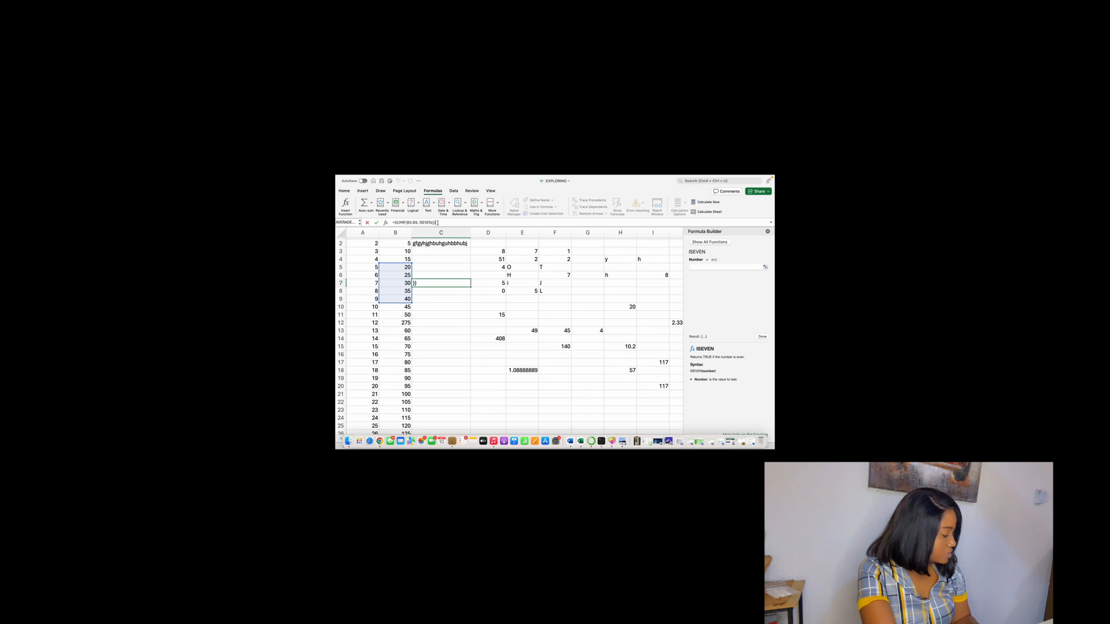
- Replace the ISEVEN criterion in cell C7's SUMIF formula over B5:B9 with an empty text criterion, giving =SUMIF(B5:B9,"")
key("Return")
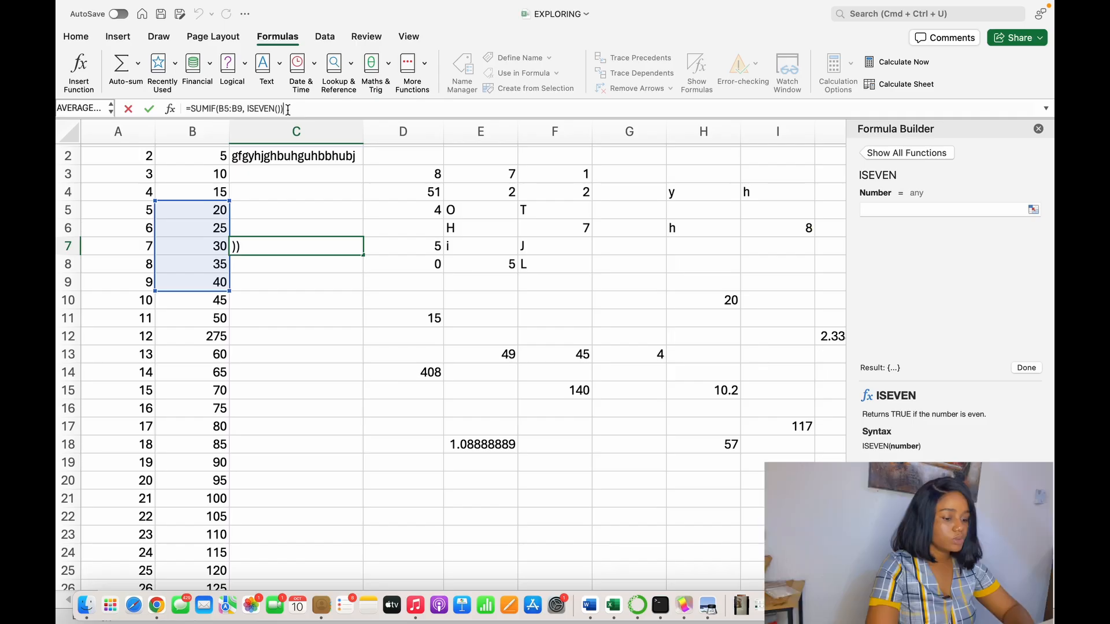
key("BackSpace")
key("BackSpace")
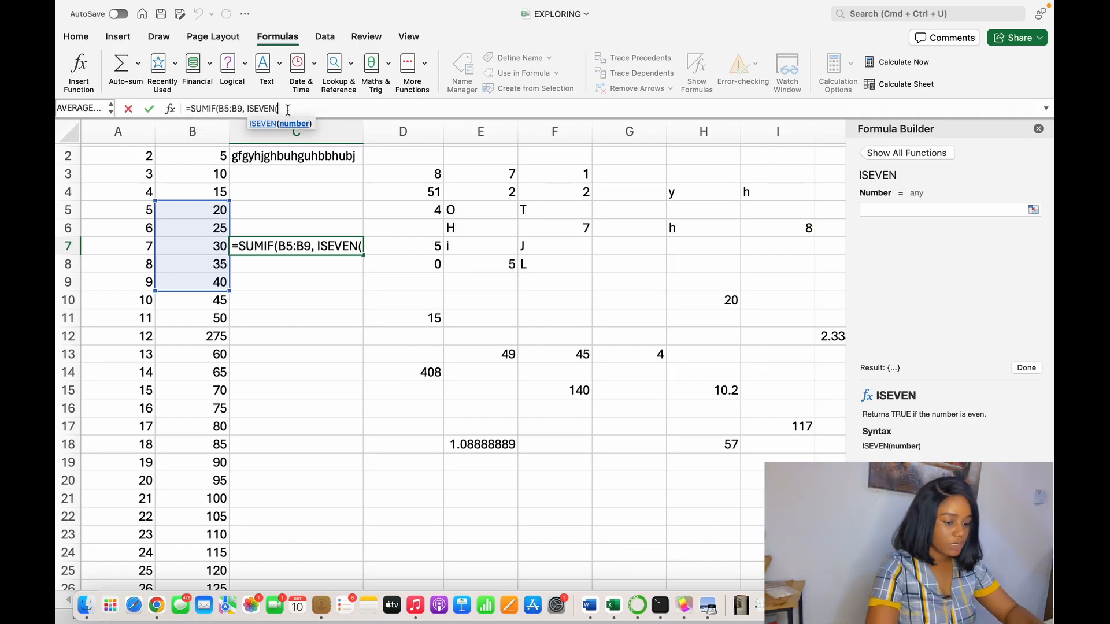
key("BackSpace")
key("BackSpace")
key("BackSpace")
key("BackSpace")
key("BackSpace")
key("BackSpace")
key("BackSpace")
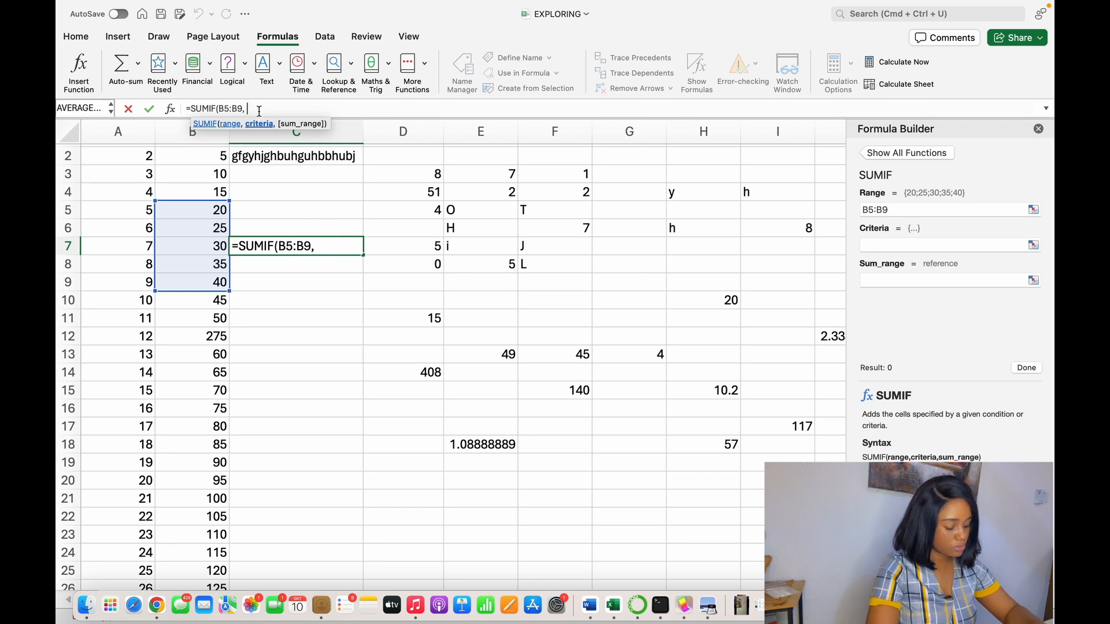
type("\"")
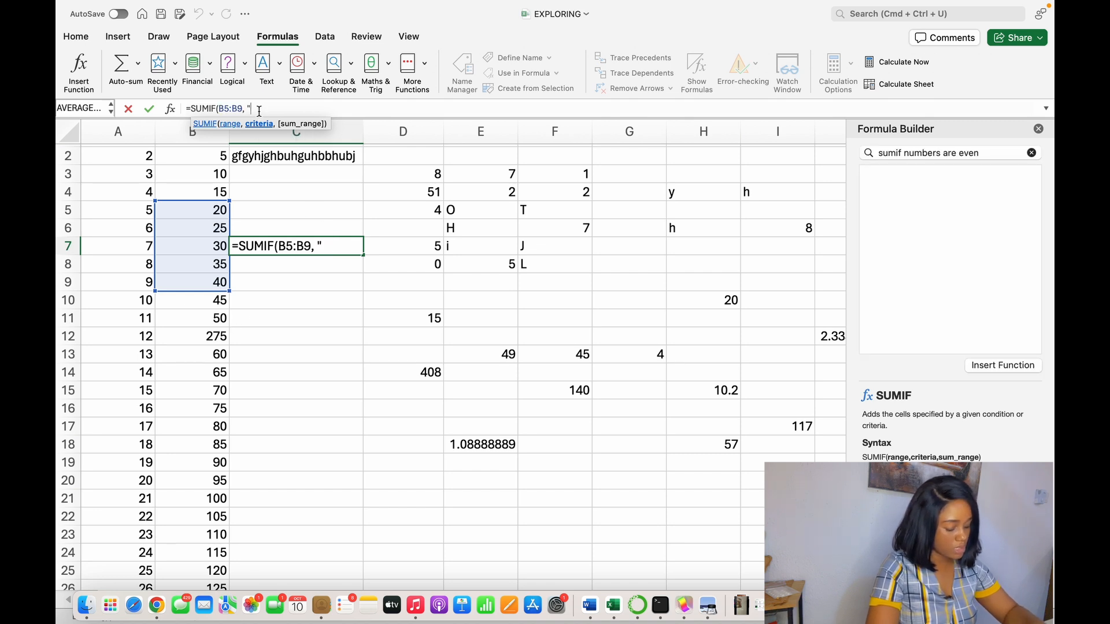
key("Return")
key("Return")
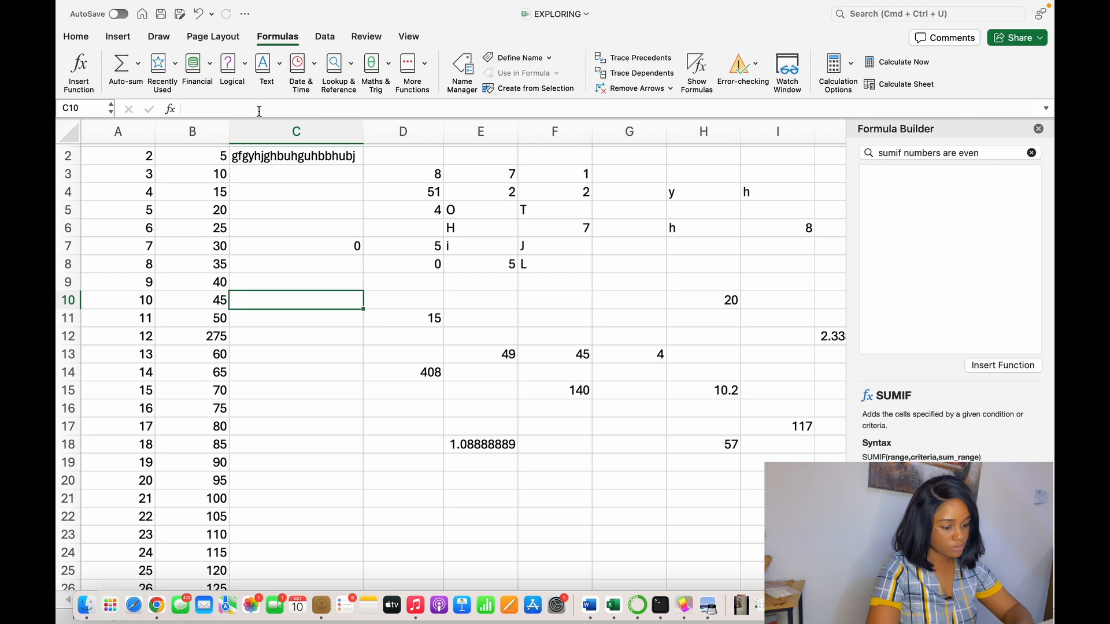
- Set the criterion of the SUMIF formula in C7 to "<30" and check the result against cells B5 and B6
left_click(338, 249)
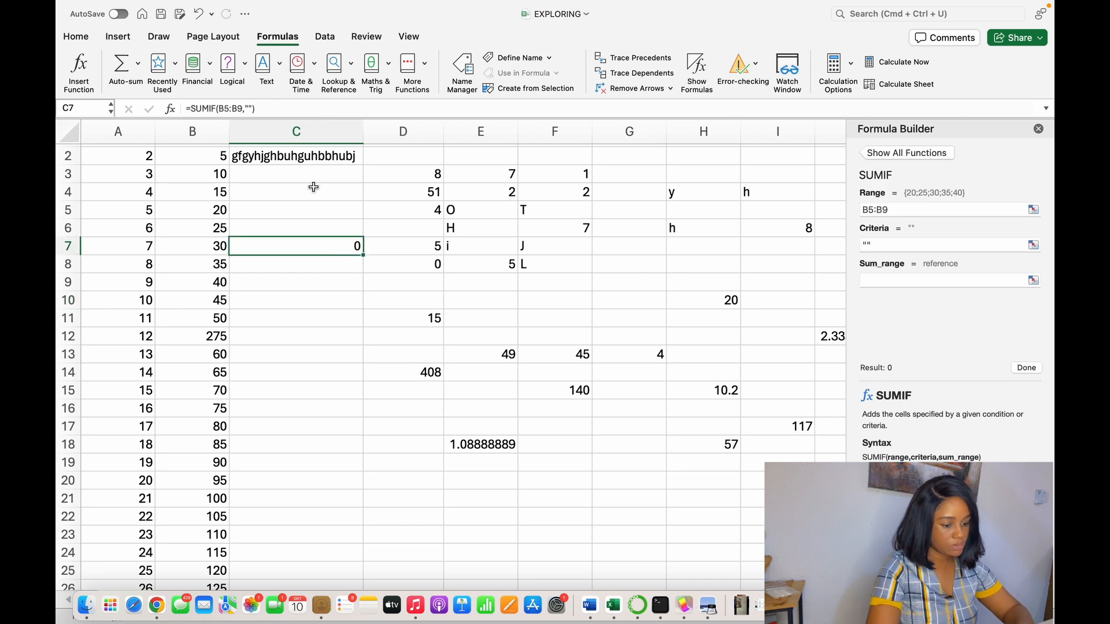
left_click(248, 108)
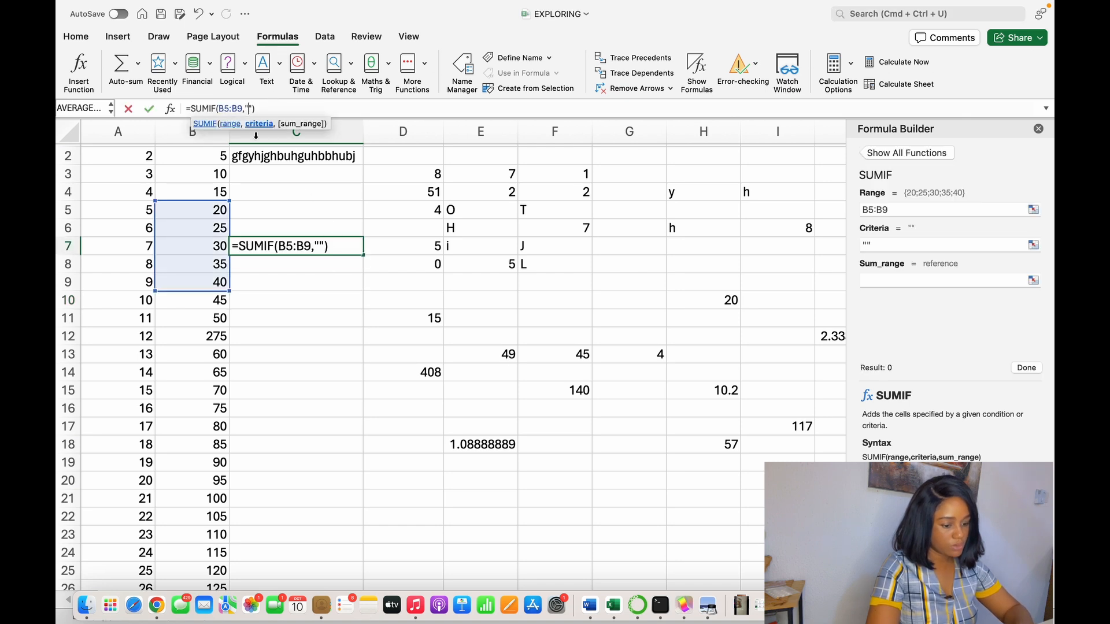
type("<")
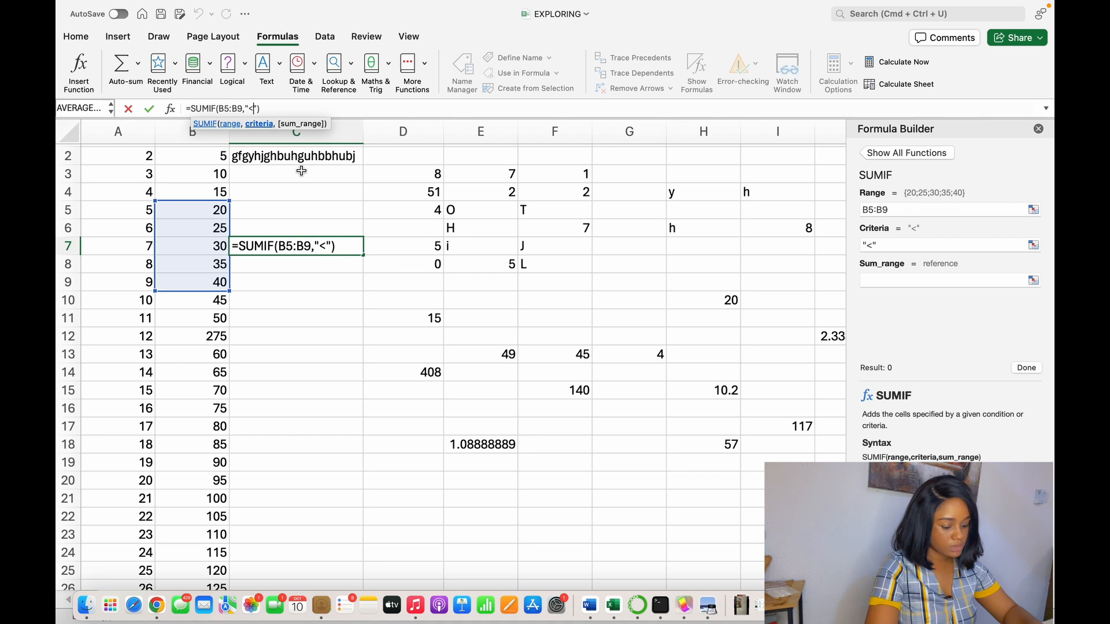
type("30")
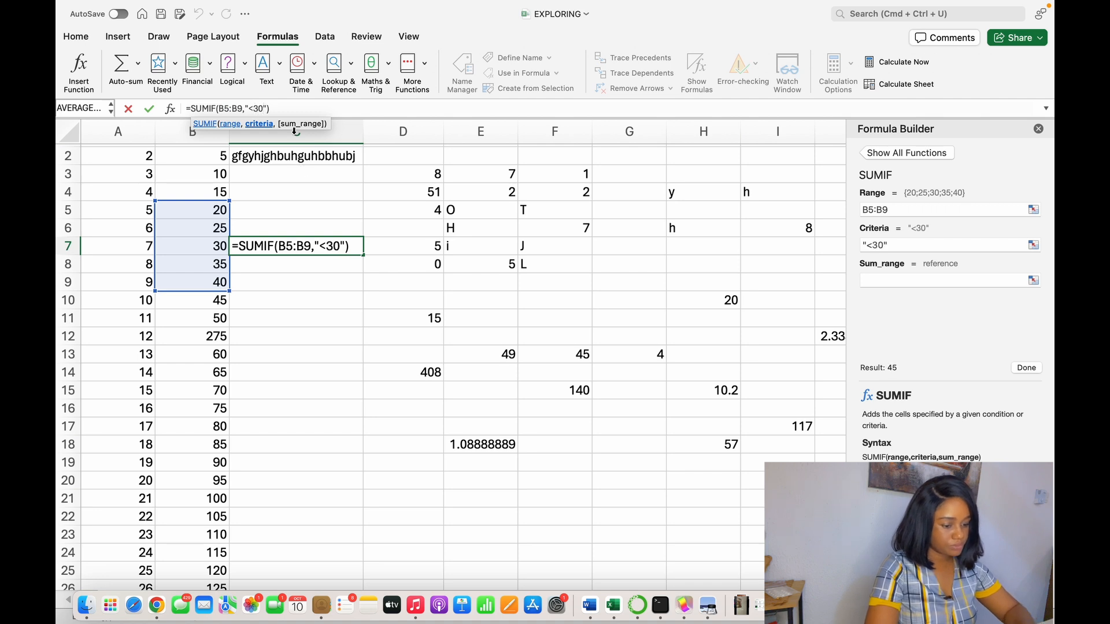
left_click(278, 108)
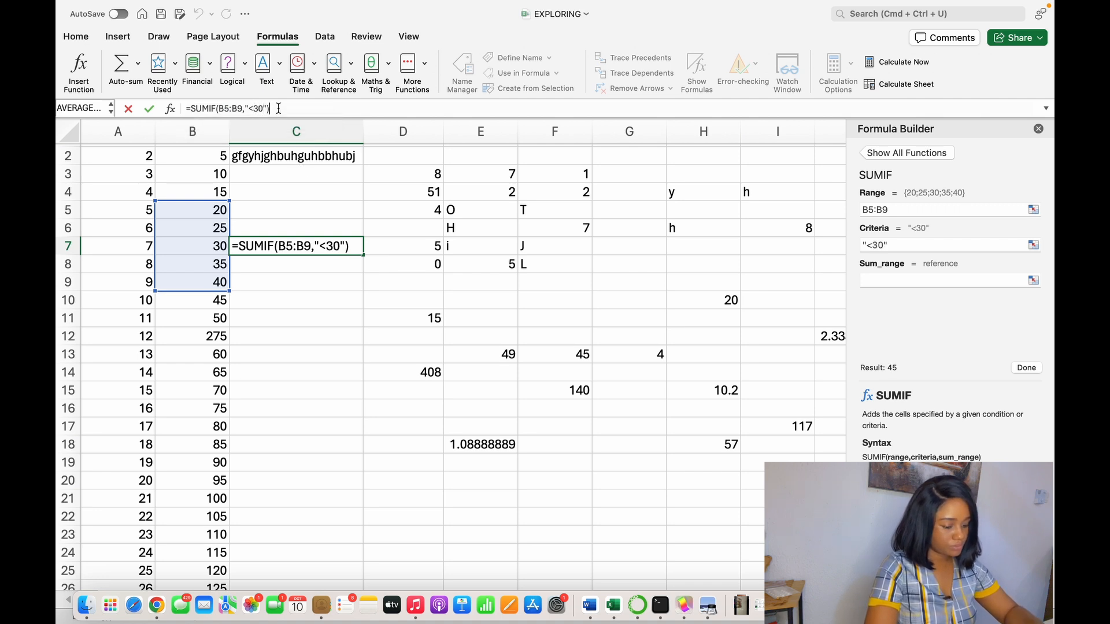
key("Return")
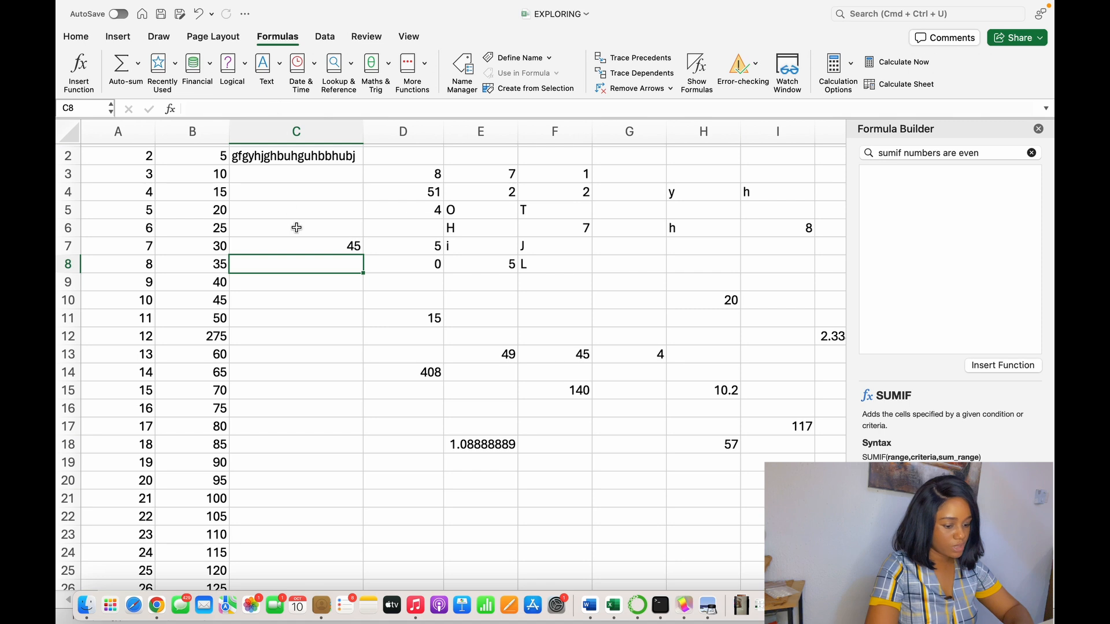
left_click(311, 248)
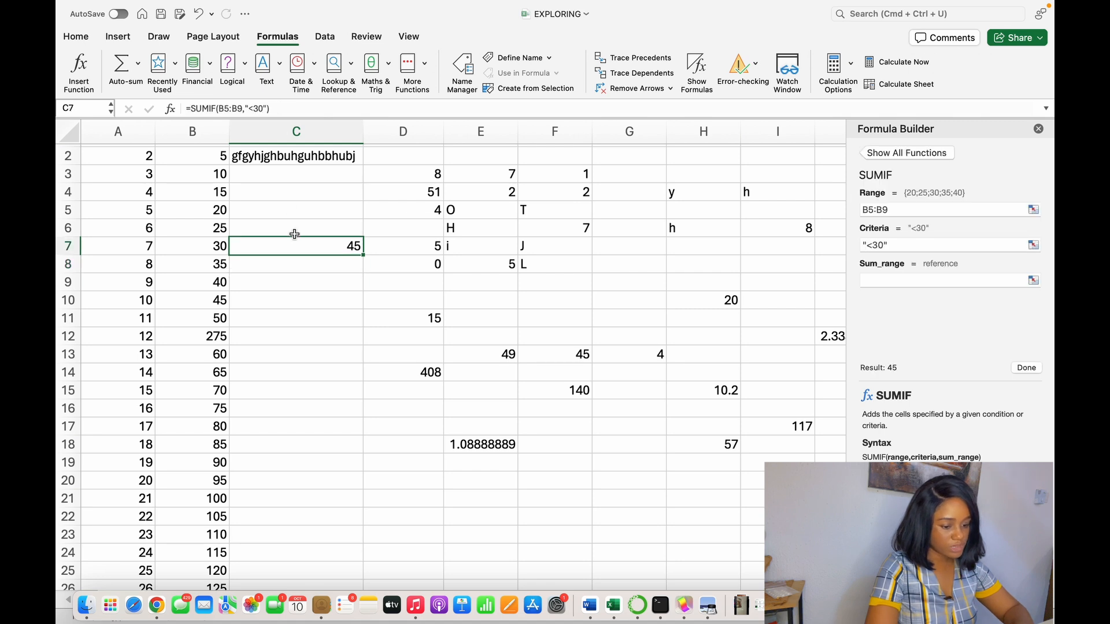
left_click(226, 211)
left_click(226, 228)
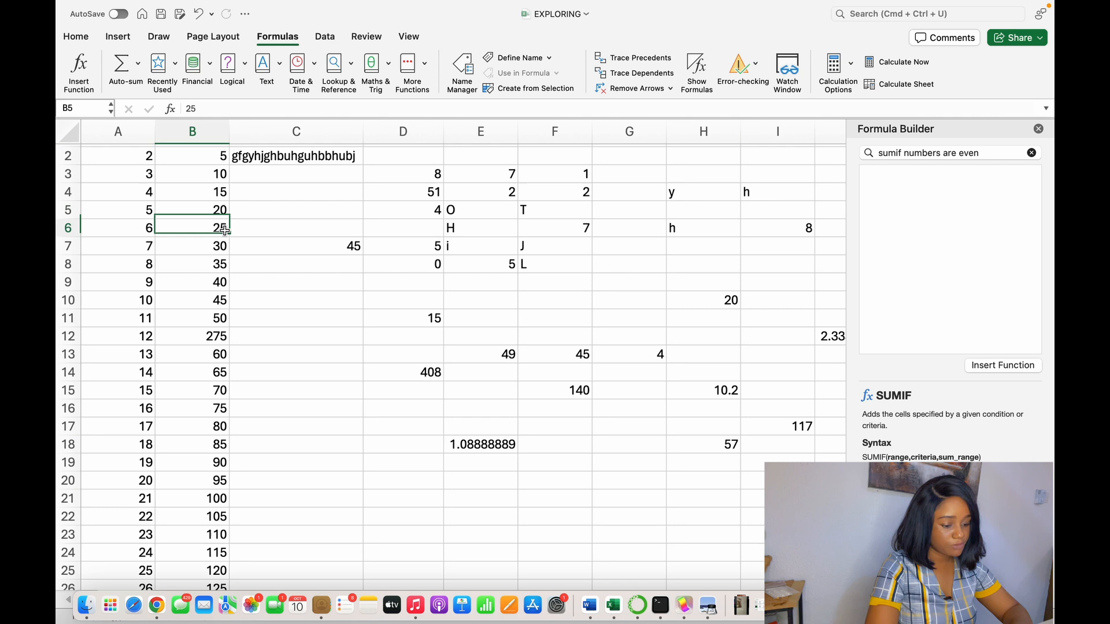
left_click(351, 249)
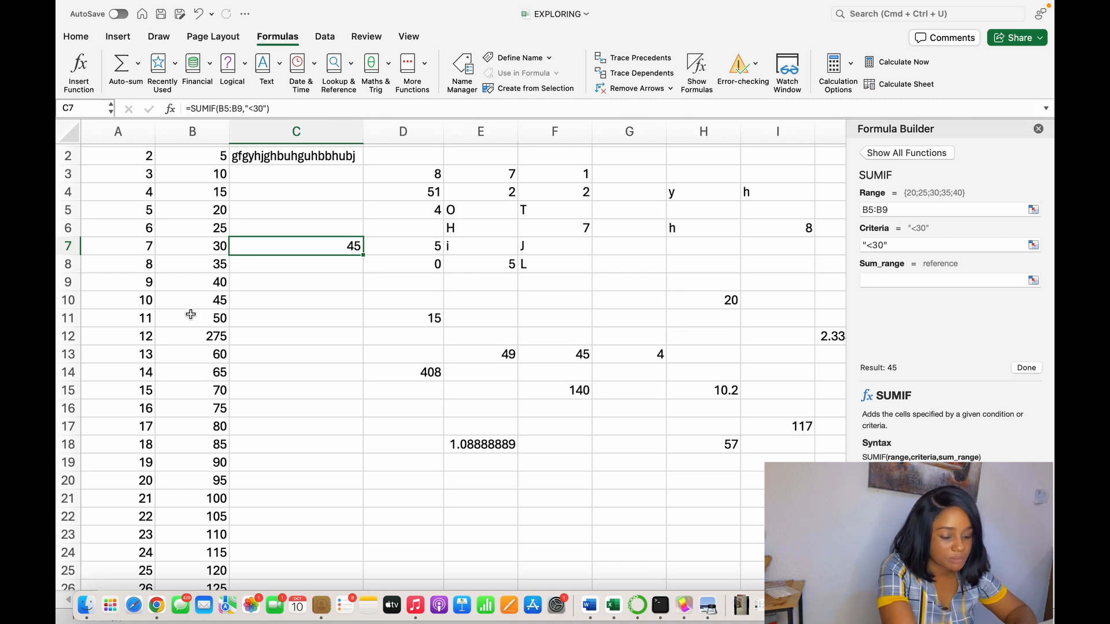
- Start an AVERAGE formula in cell C14
left_click(124, 300)
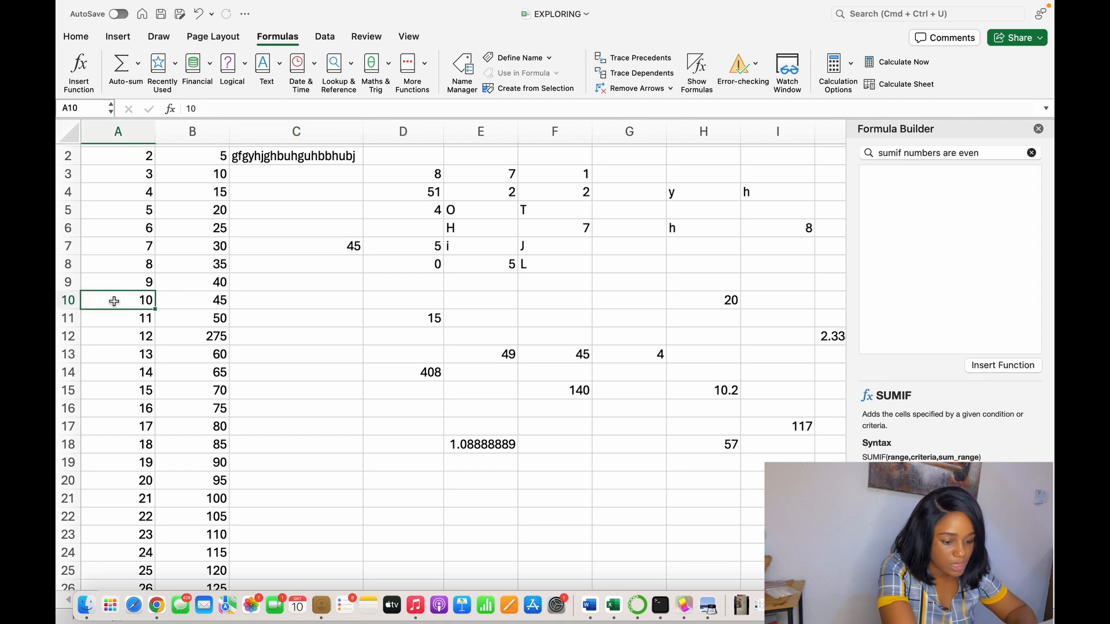
left_click(141, 516)
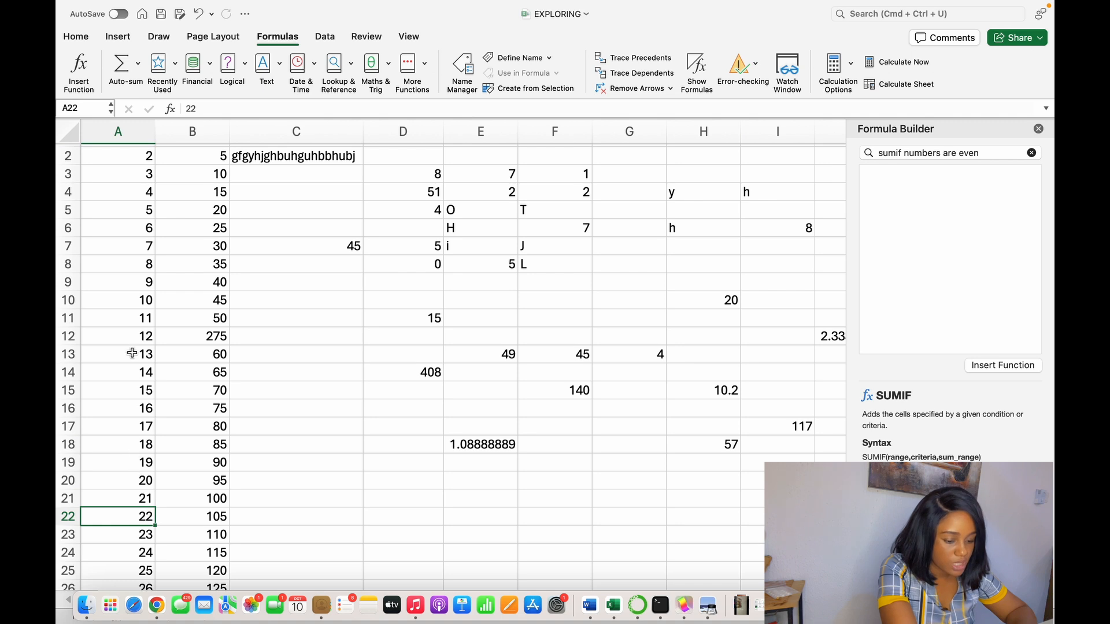
left_click(298, 375)
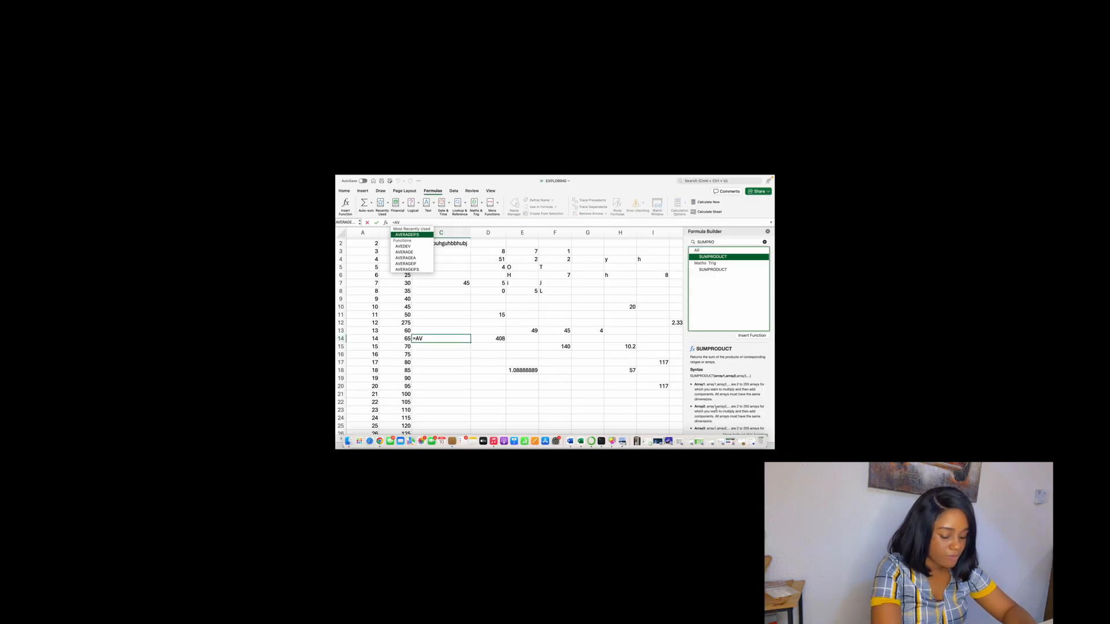
left_click(229, 108)
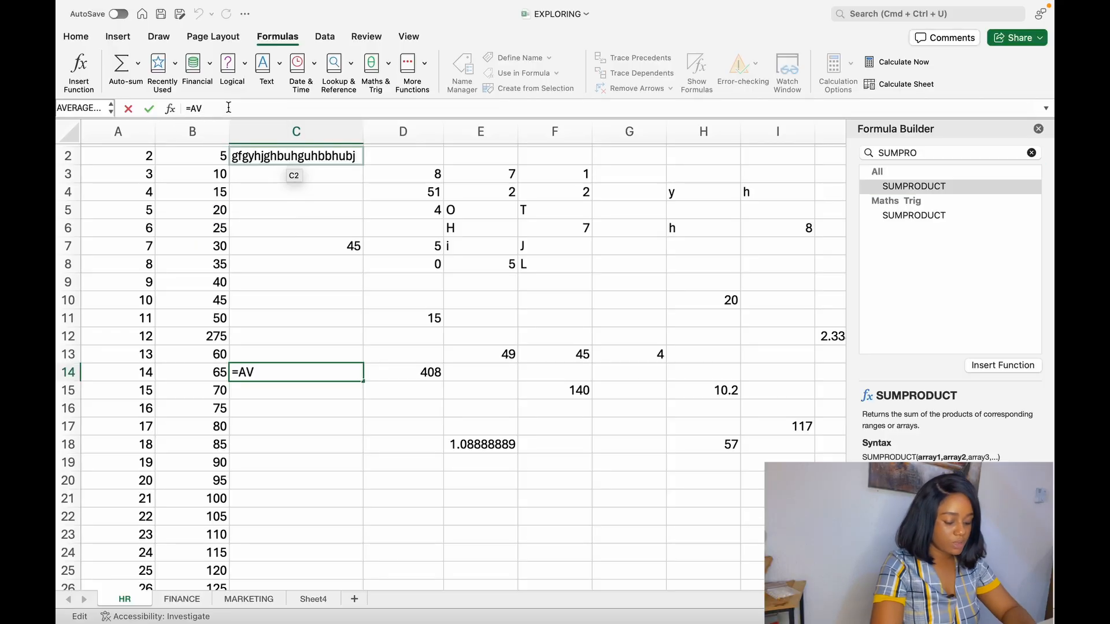
type("ER")
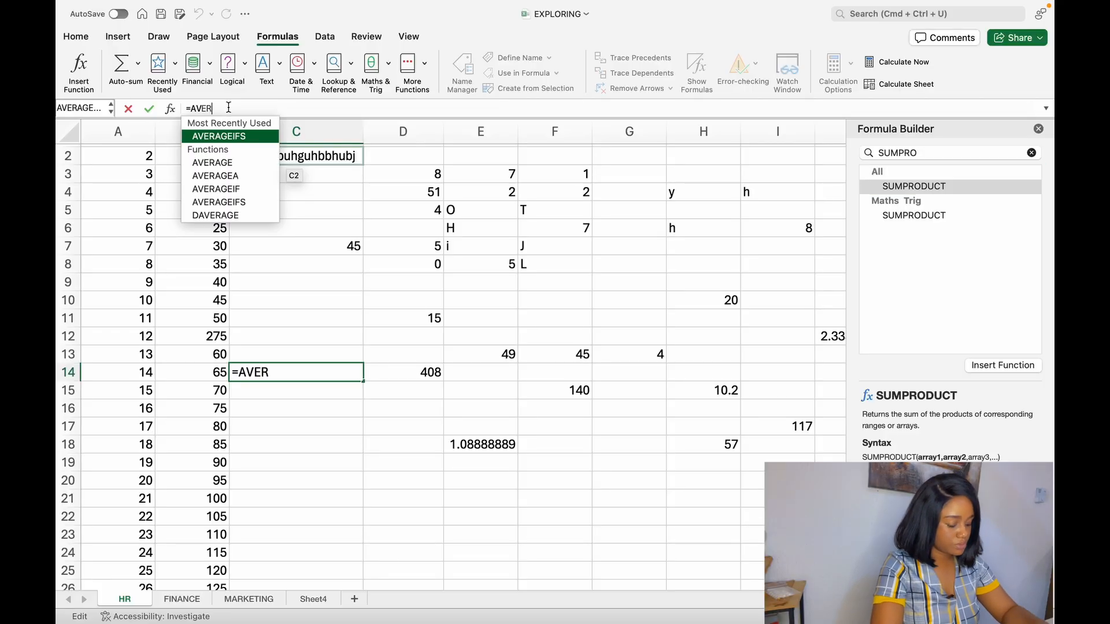
key("Down")
key("Tab")
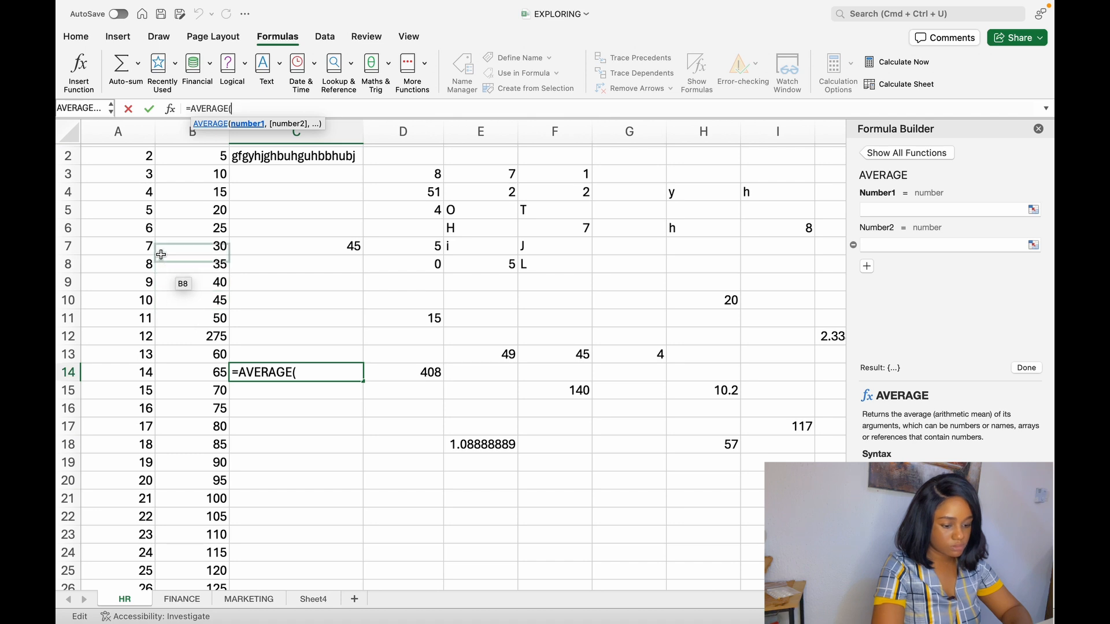
- Complete the AVERAGE formula in C14 with the range A10:A22
left_click(147, 299)
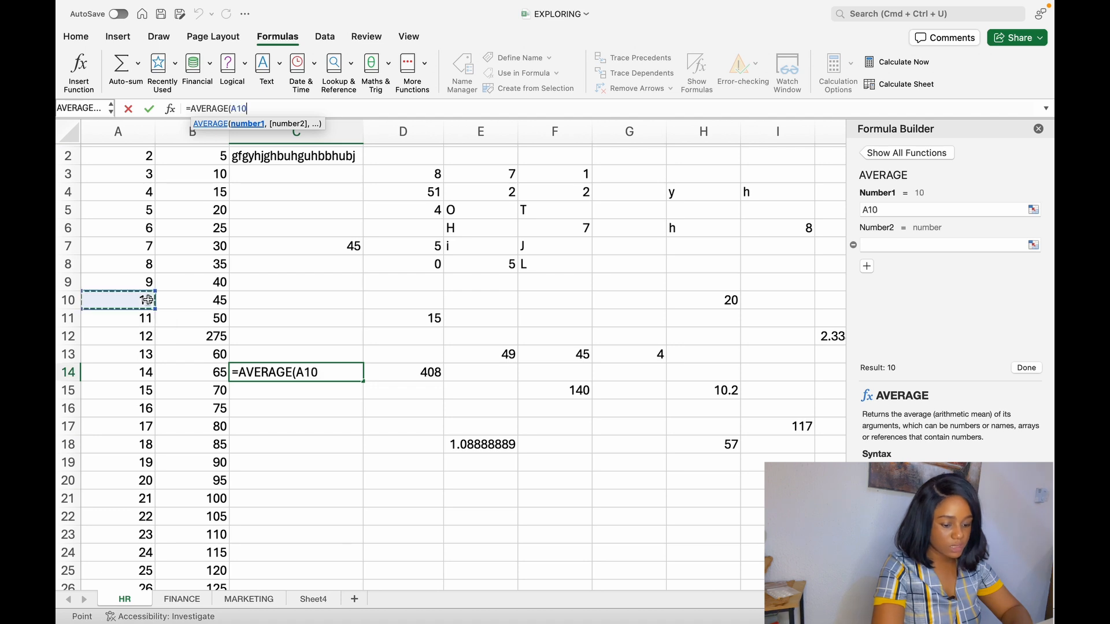
type(":")
left_click(135, 519)
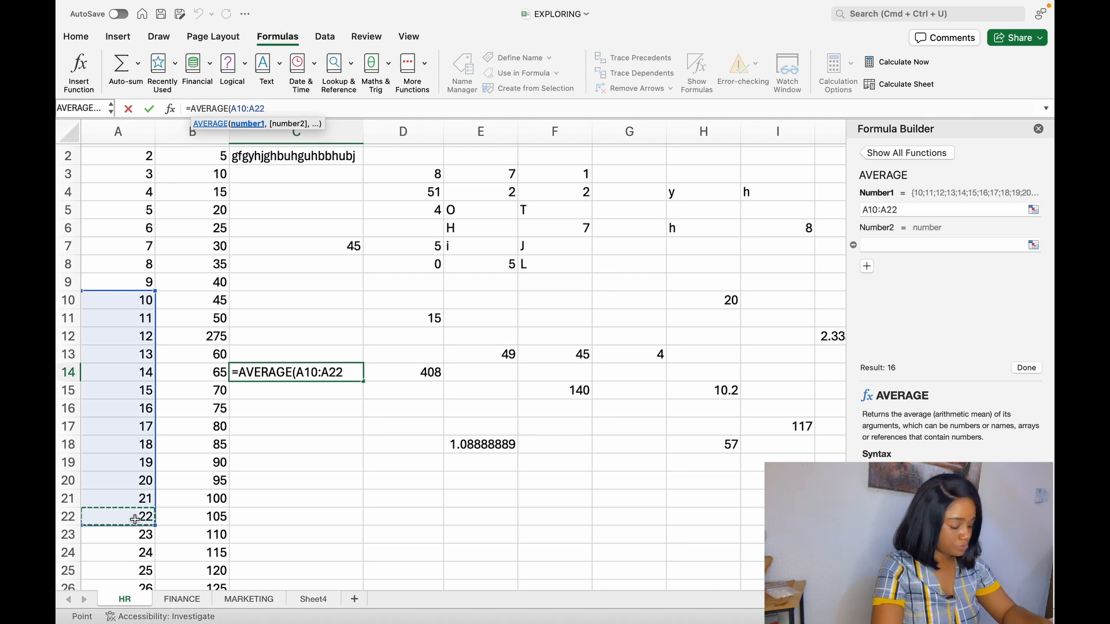
type(")")
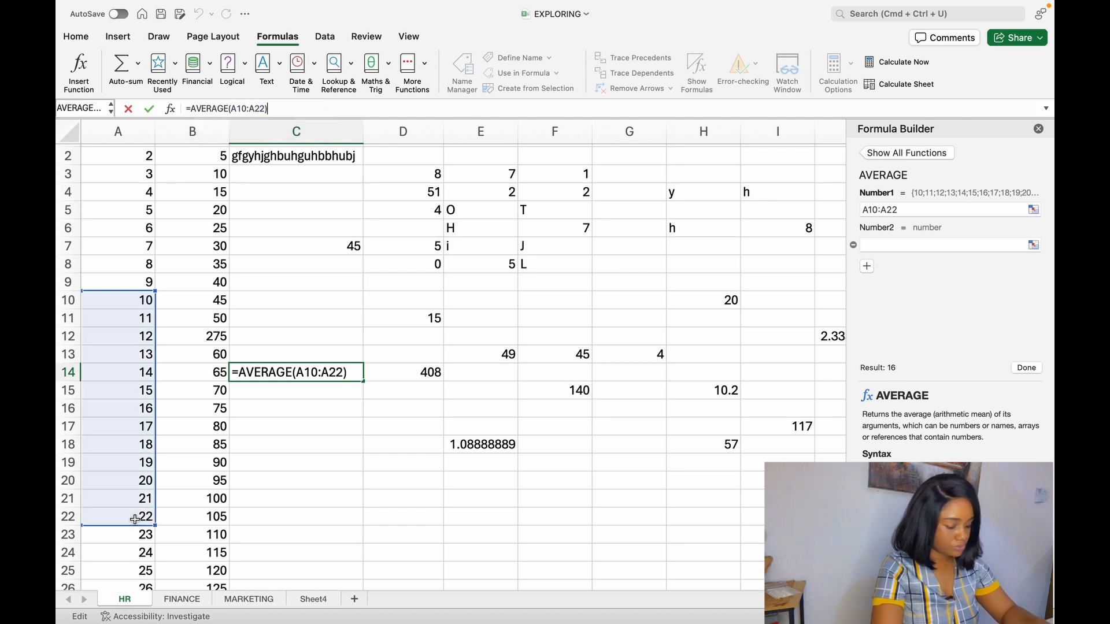
key("Return")
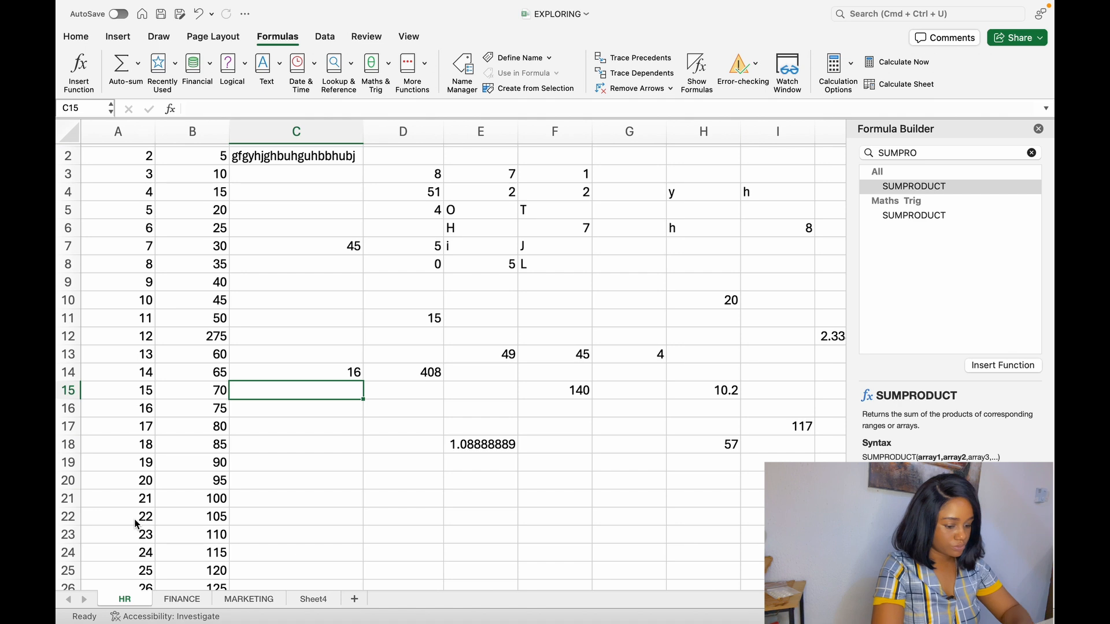
- Check the AVERAGE result in C14 against the first and last cells of its range, A10 and A22
left_click(340, 376)
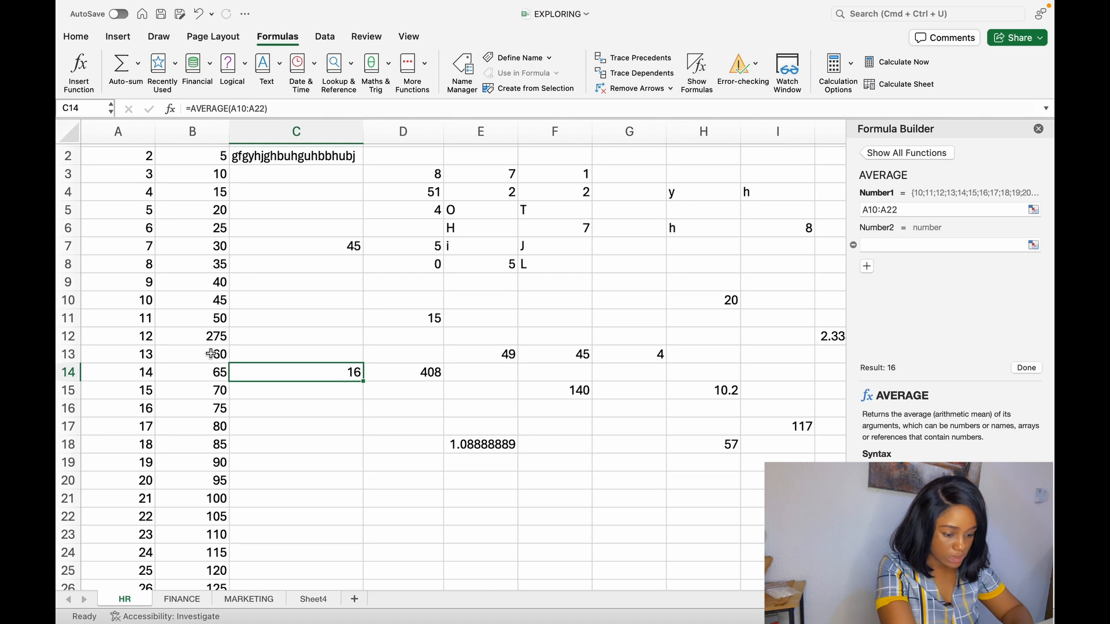
left_click(152, 301)
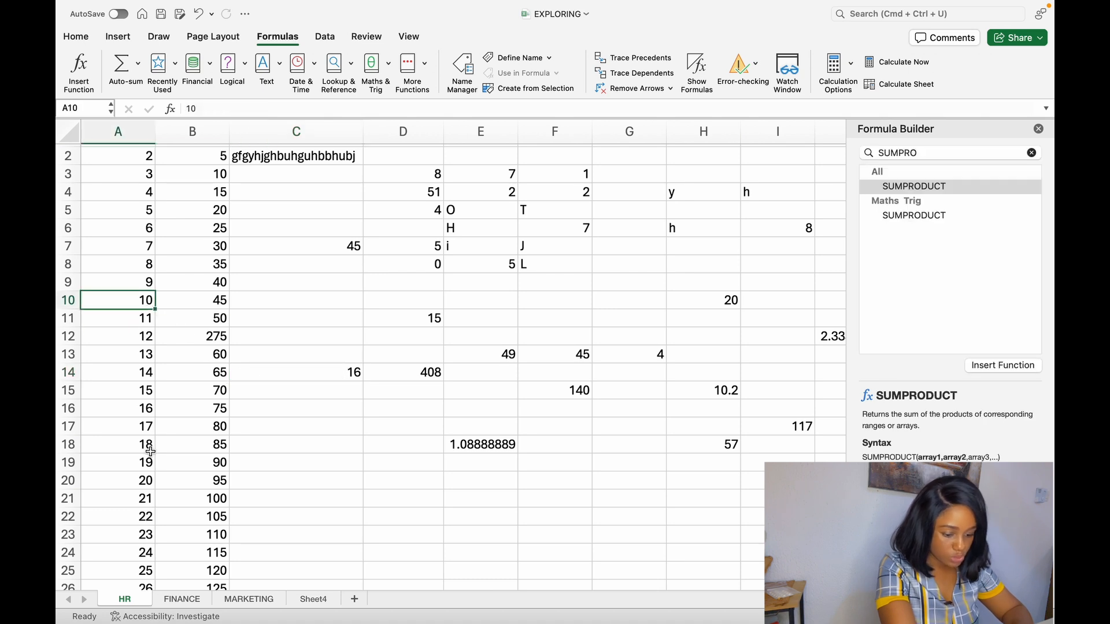
left_click(146, 516)
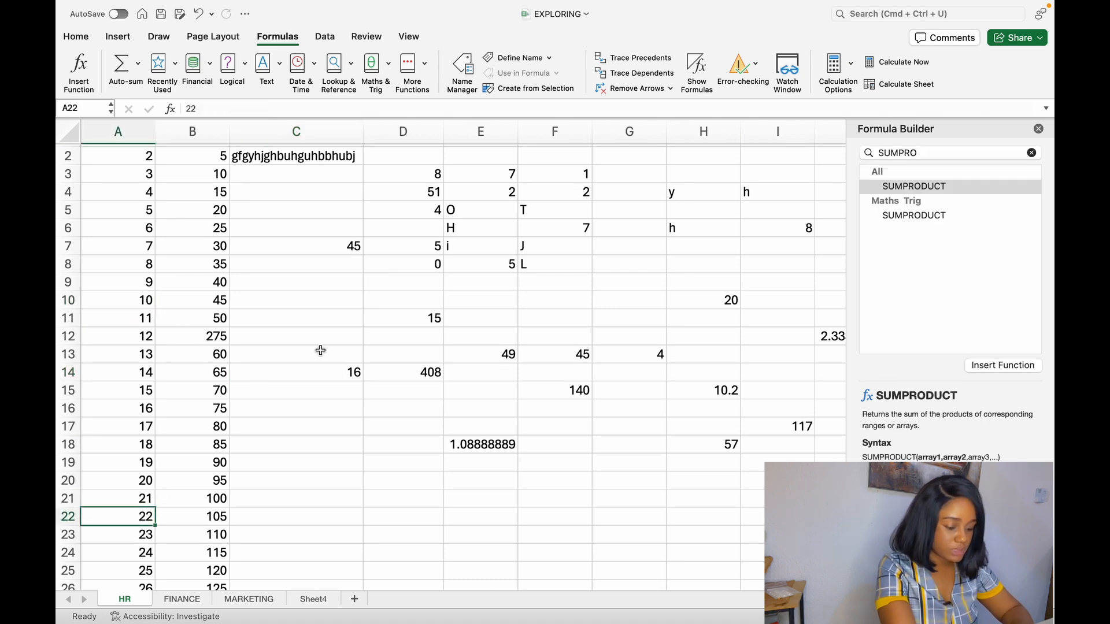
left_click(332, 368)
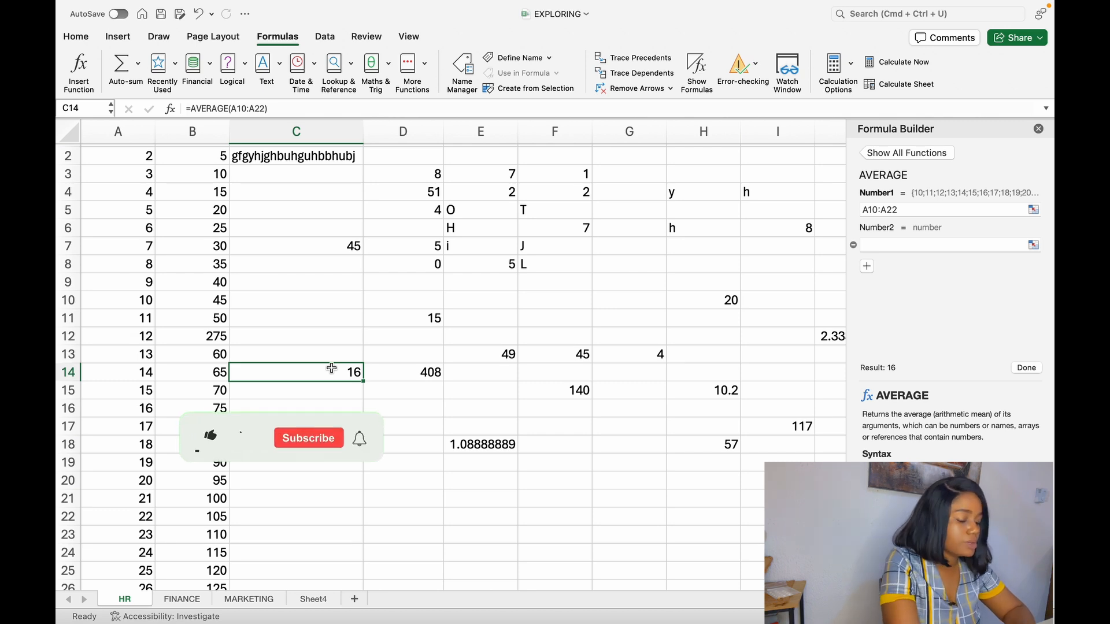
- Retype the end of the AVERAGE formula in C14 to read =AVERAGE(A10:A22)
left_click(282, 109)
key("BackSpace")
key("BackSpace")
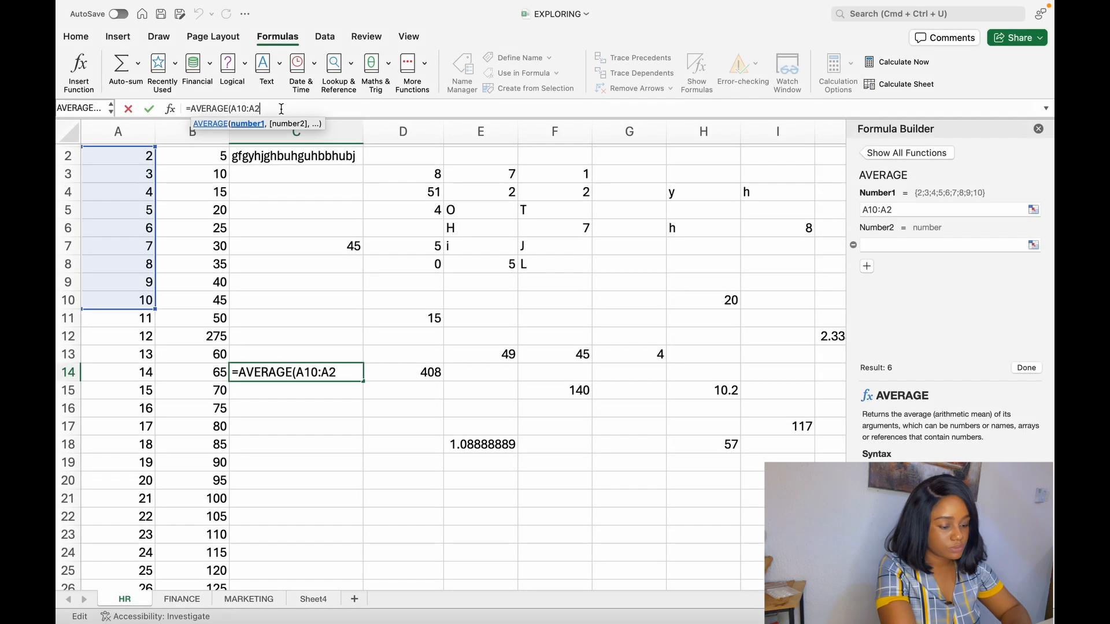
type(")")
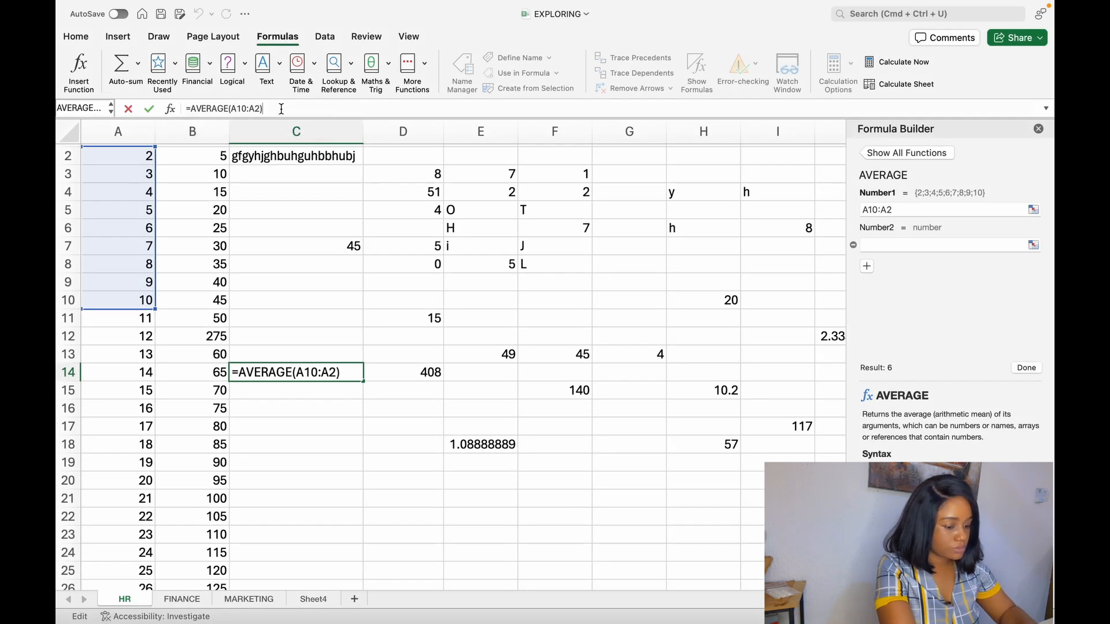
key("BackSpace")
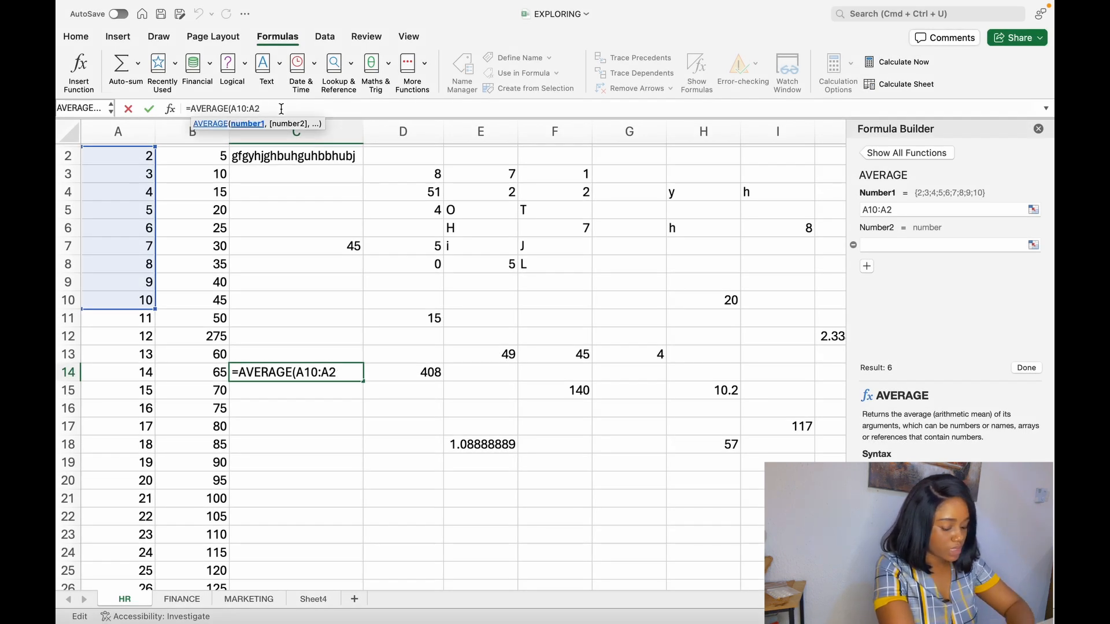
type("2)")
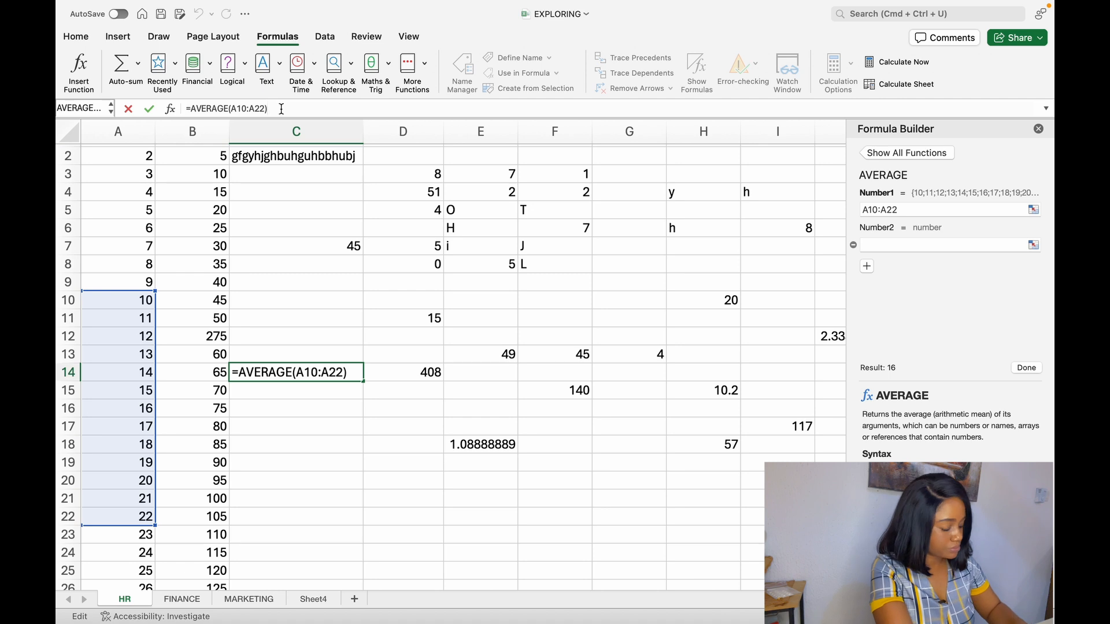
key("Return")
left_click(426, 496)
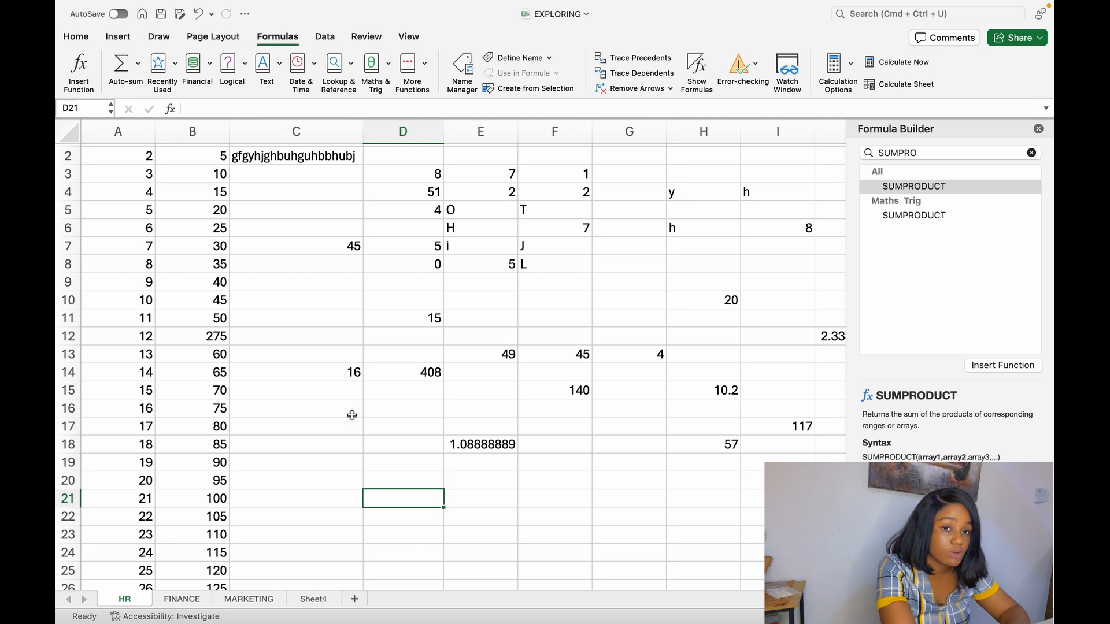
- Start a SUMPRODUCT formula in cell C17 for the numbers in columns A and B
scroll(352, 415, "down", 4)
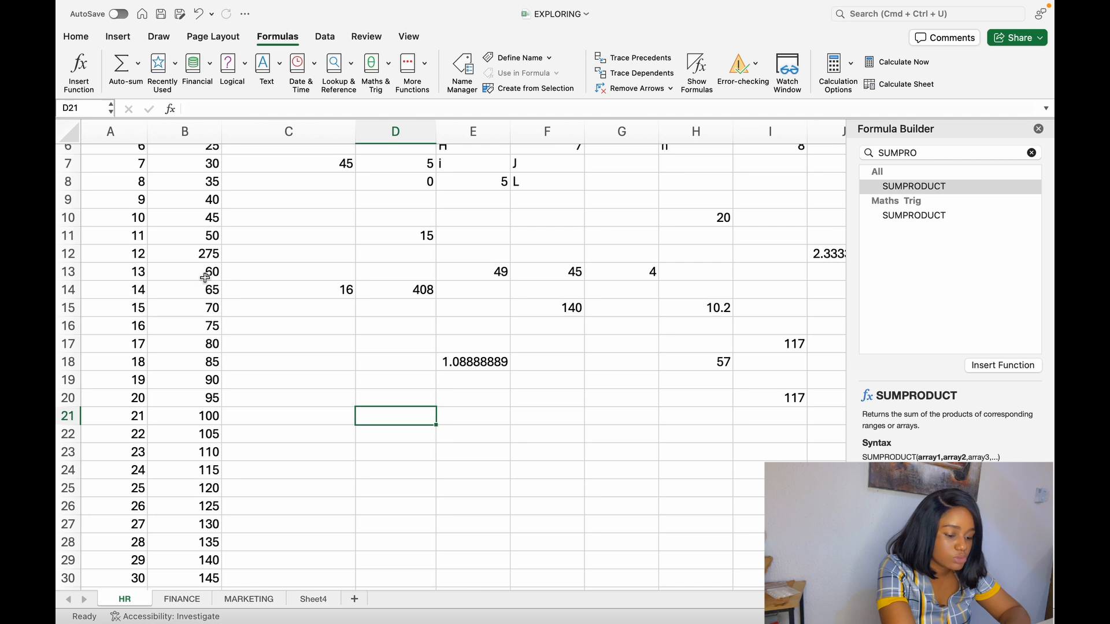
left_click_drag(95, 270, 218, 390)
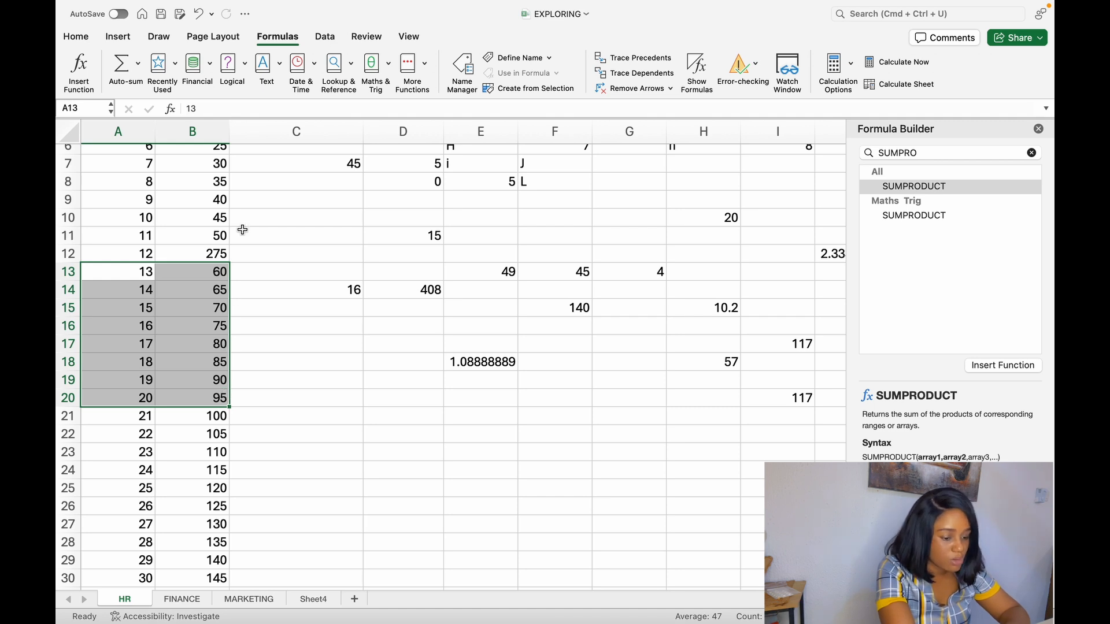
left_click(312, 348)
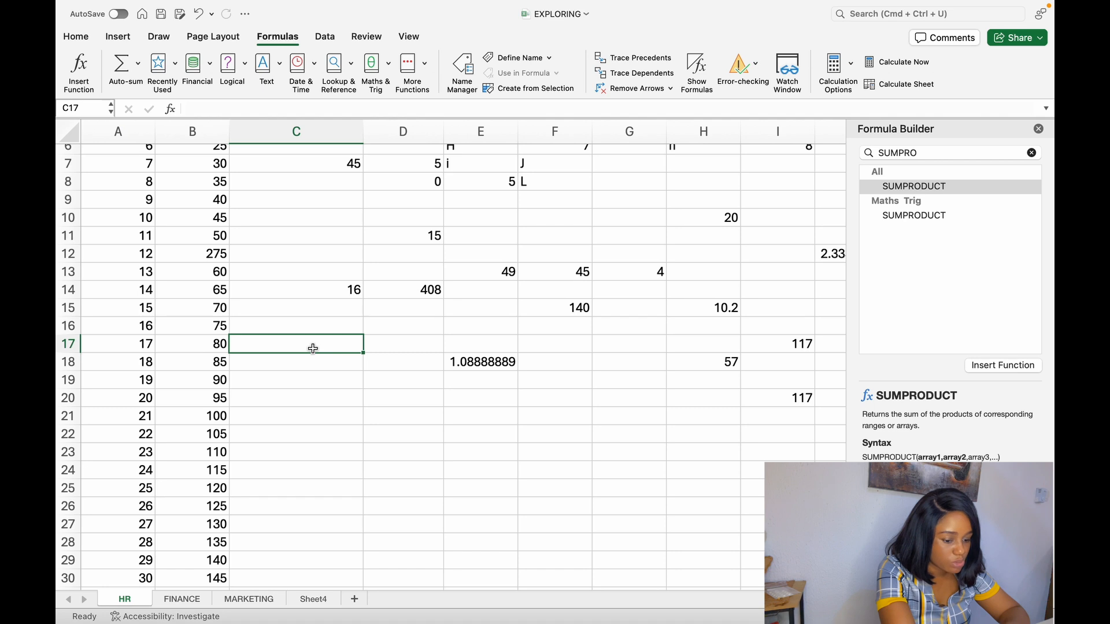
left_click(206, 108)
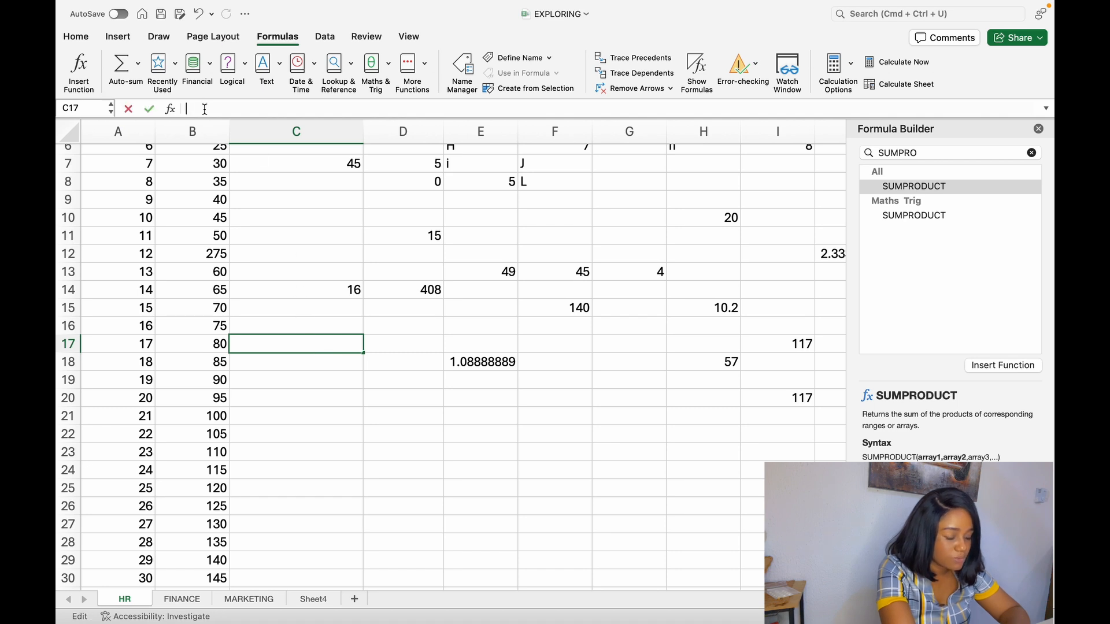
type("=")
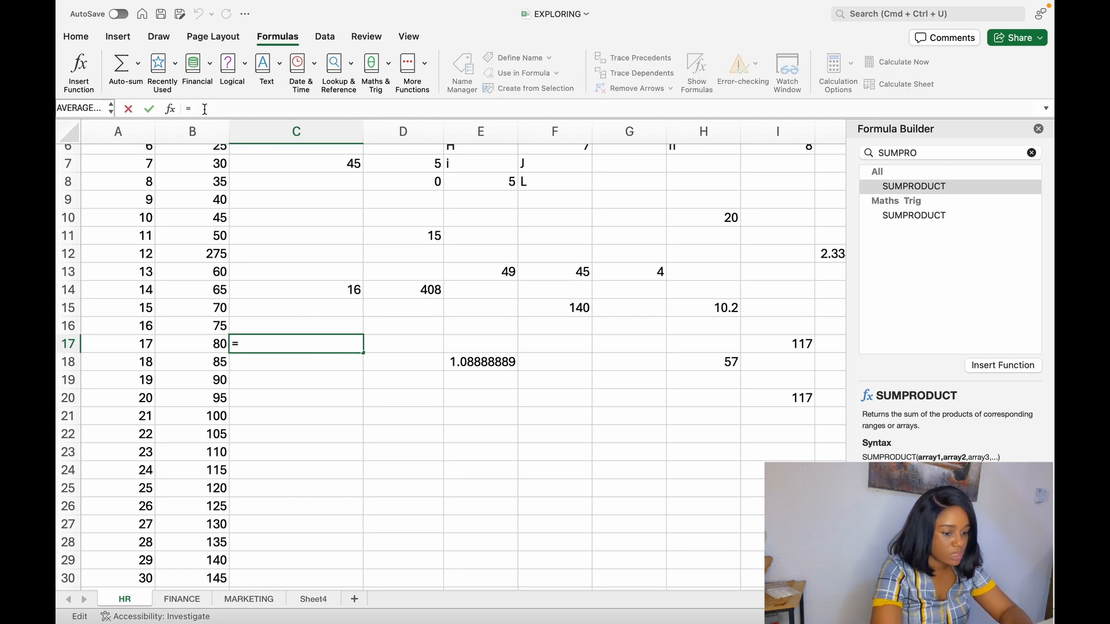
type("SUM")
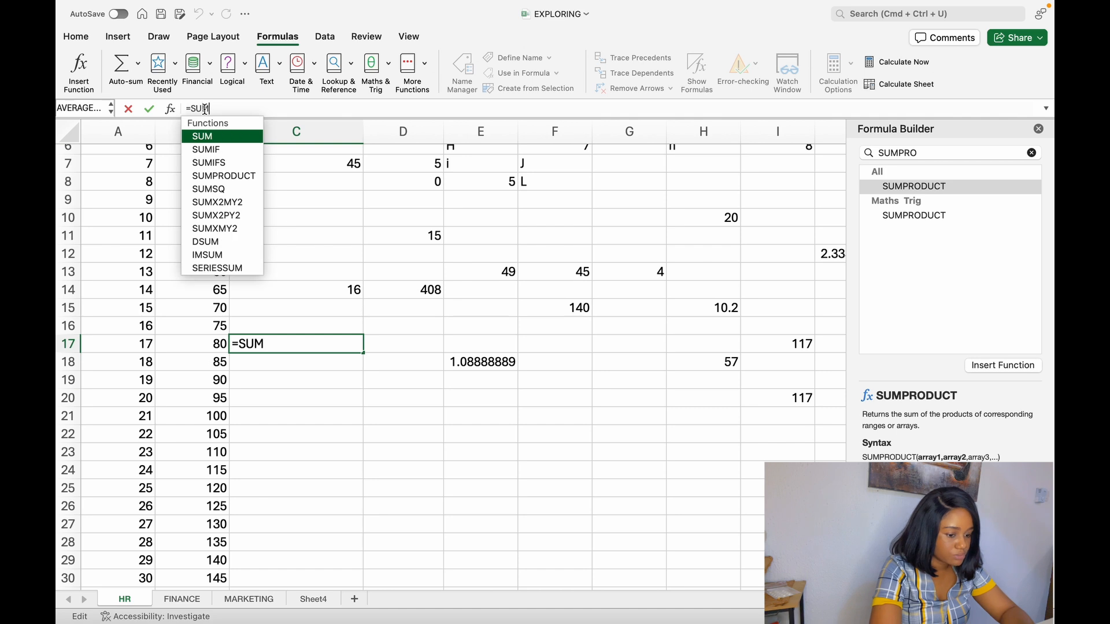
type("PRO")
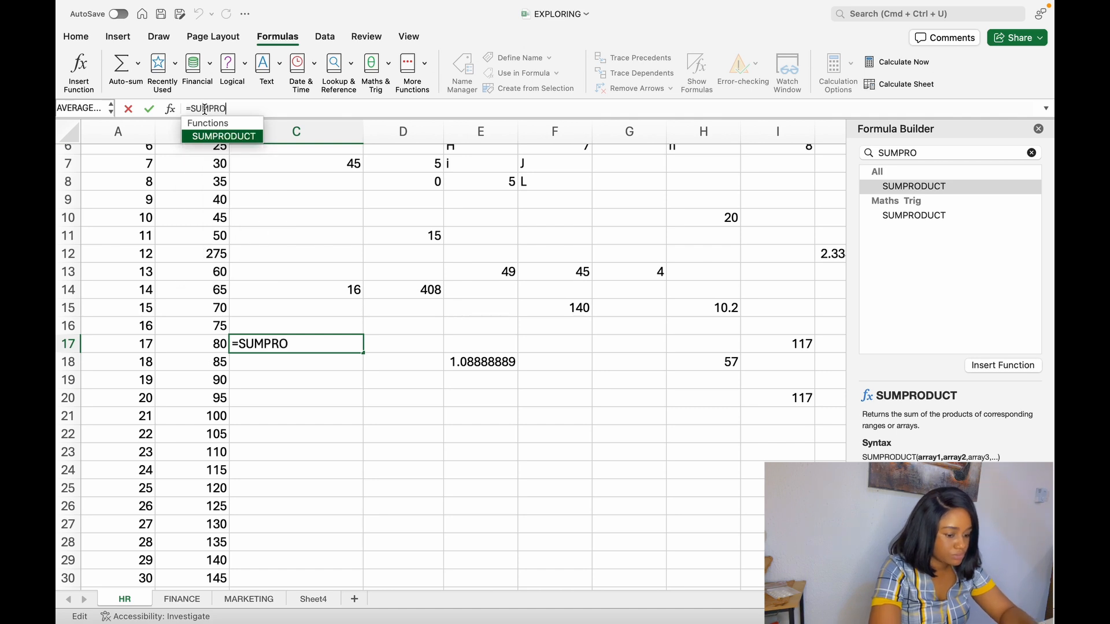
key("Tab")
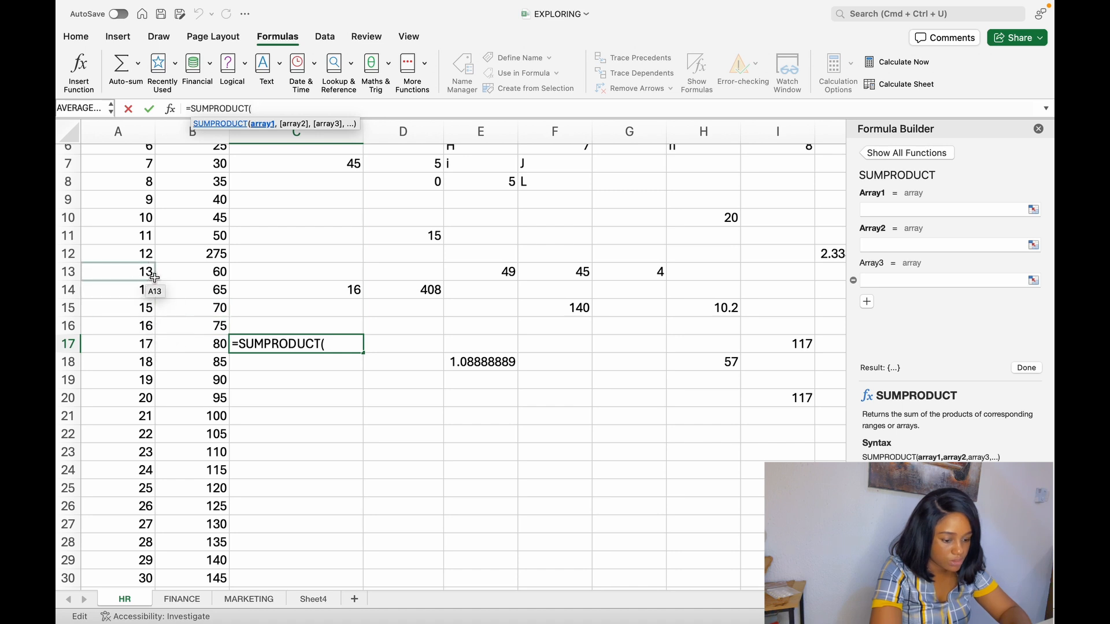
- Complete the SUMPRODUCT formula in C17 with A10:A16 as the first array and B10:B16 as the second
left_click(133, 224)
type(":")
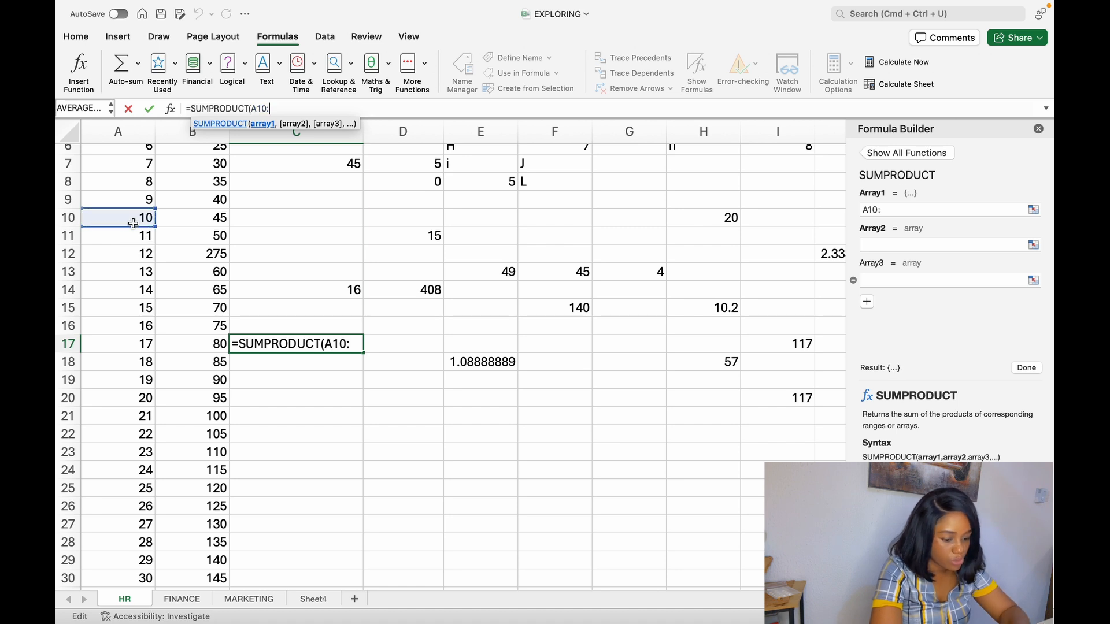
left_click(145, 326)
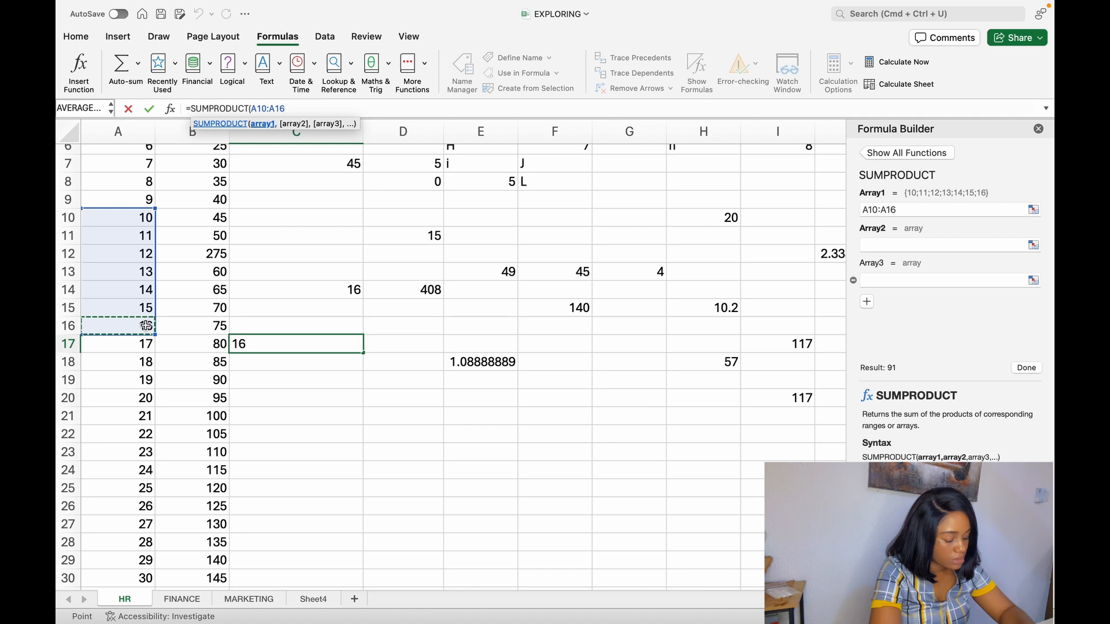
type(",")
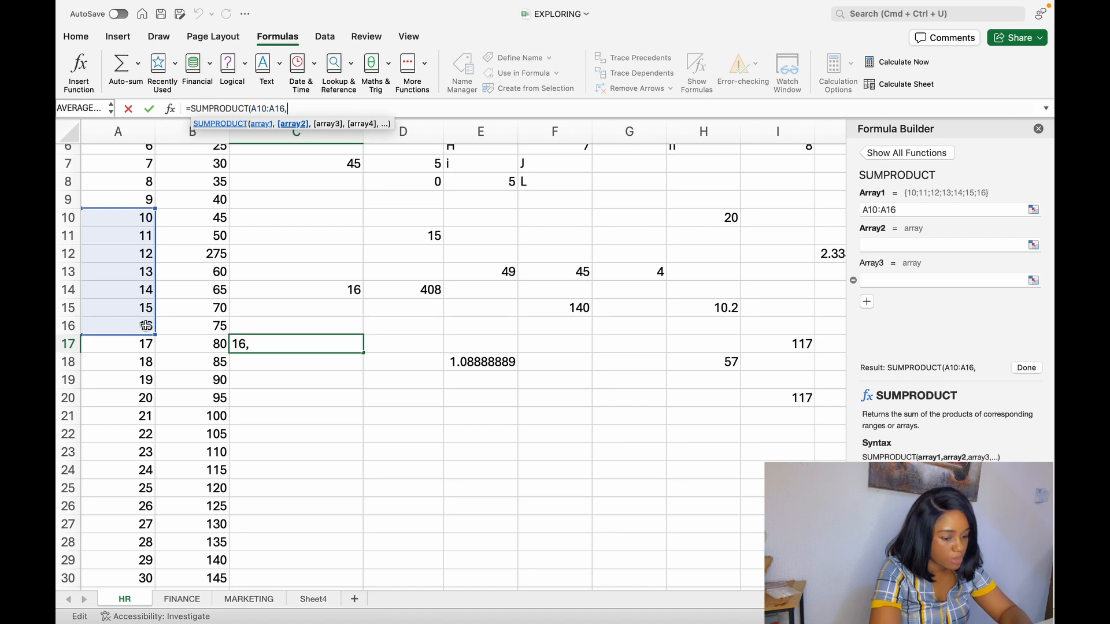
left_click(214, 221)
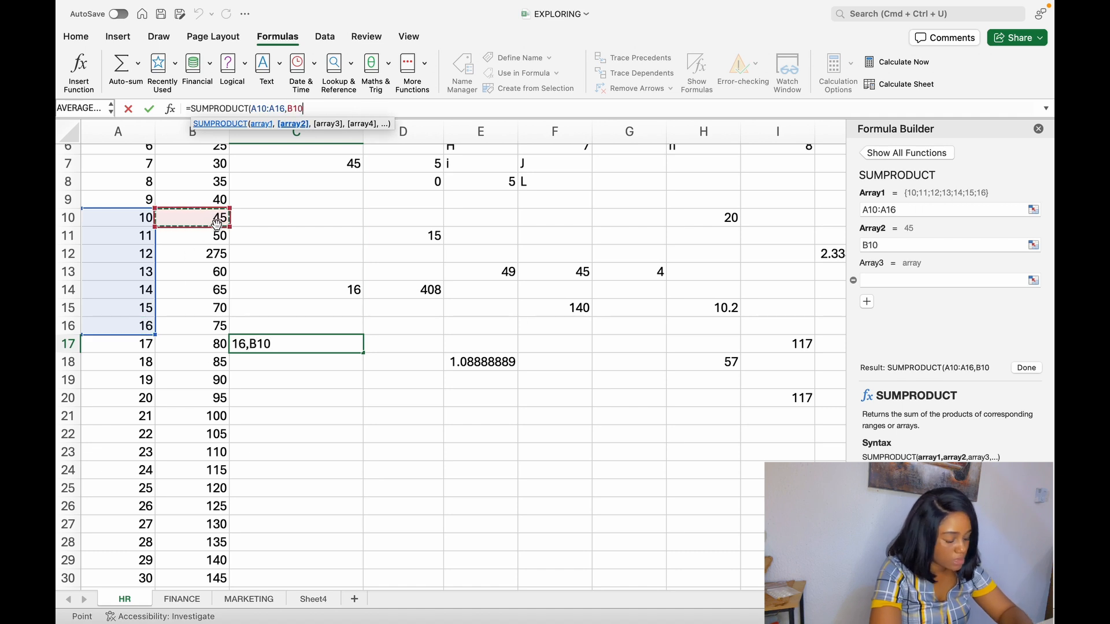
type(":")
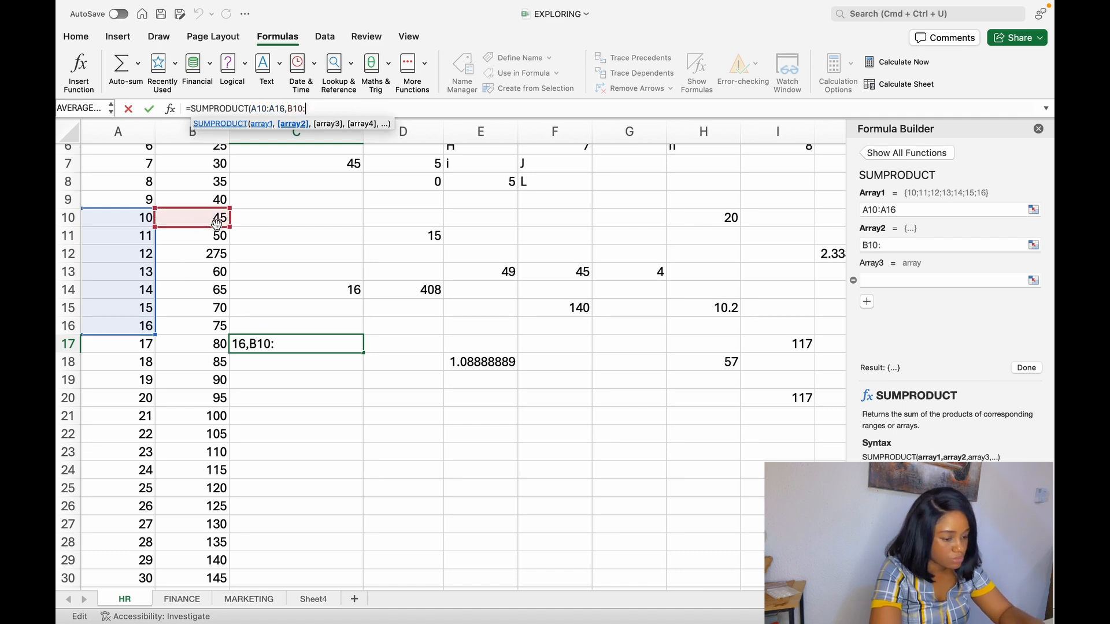
left_click(220, 328)
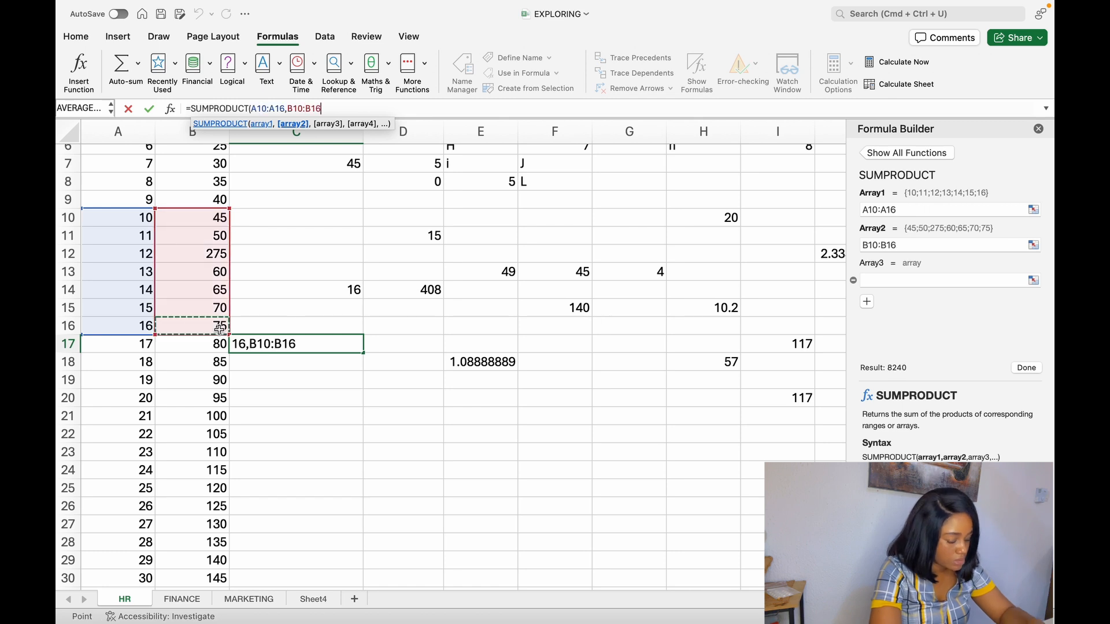
type(")")
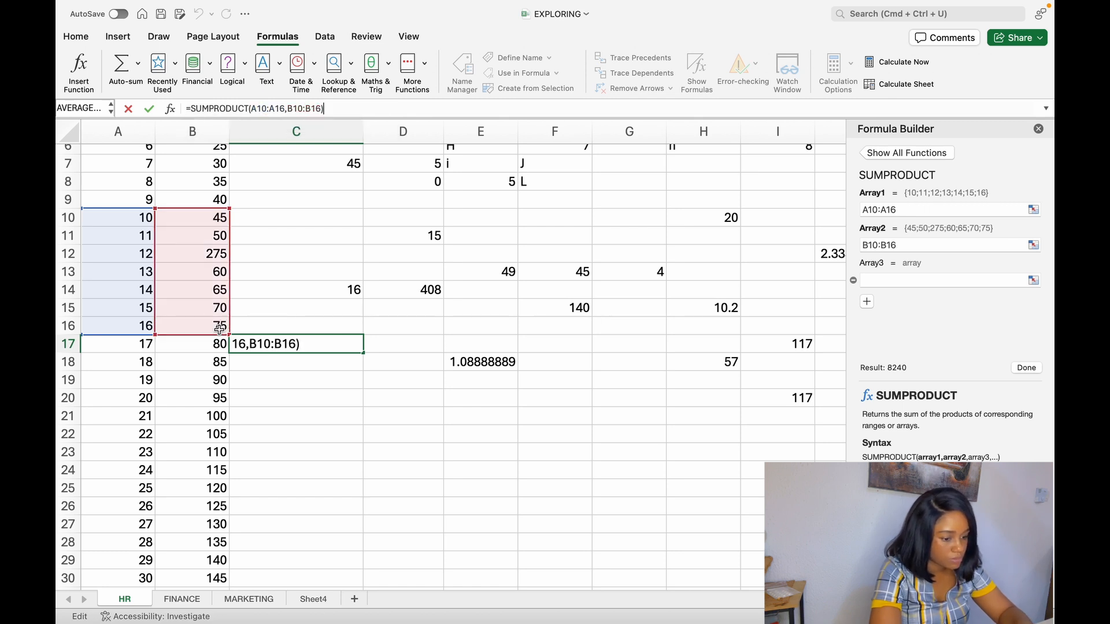
key("Return")
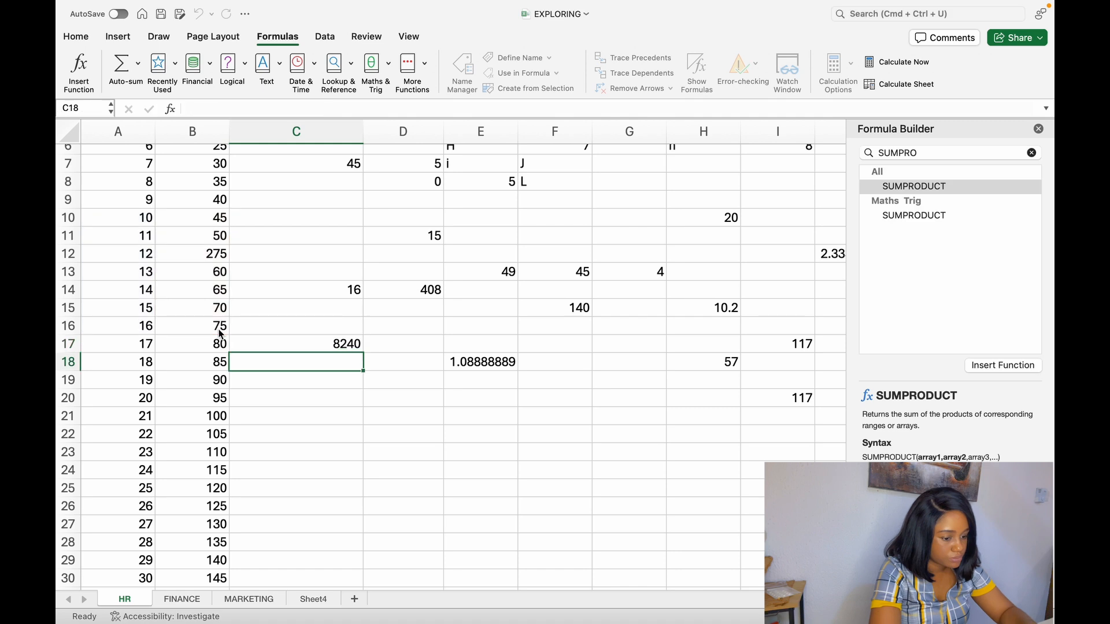
- Enter the formula =A10*B10 in cell C10 to multiply the first pair of SUMPRODUCT values
left_click(340, 344)
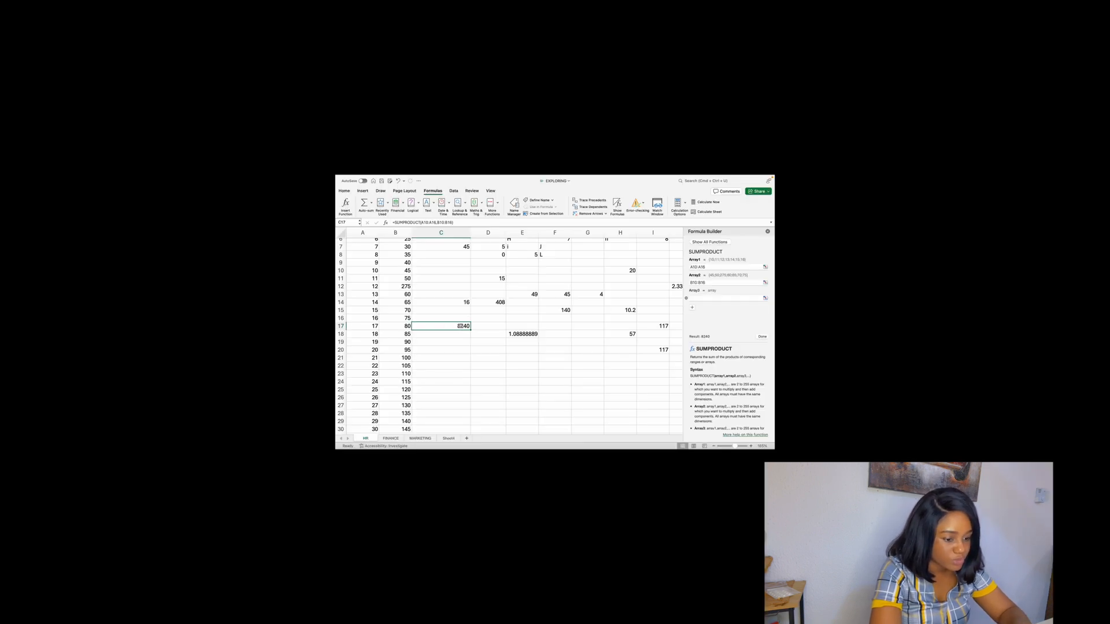
left_click(455, 270)
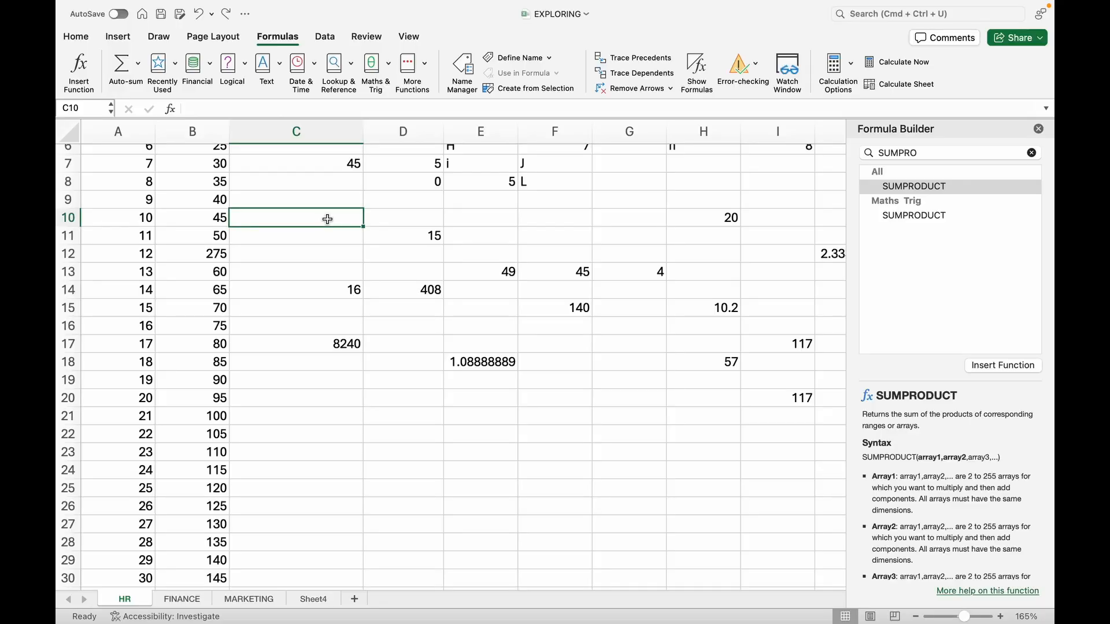
left_click(294, 110)
type("=")
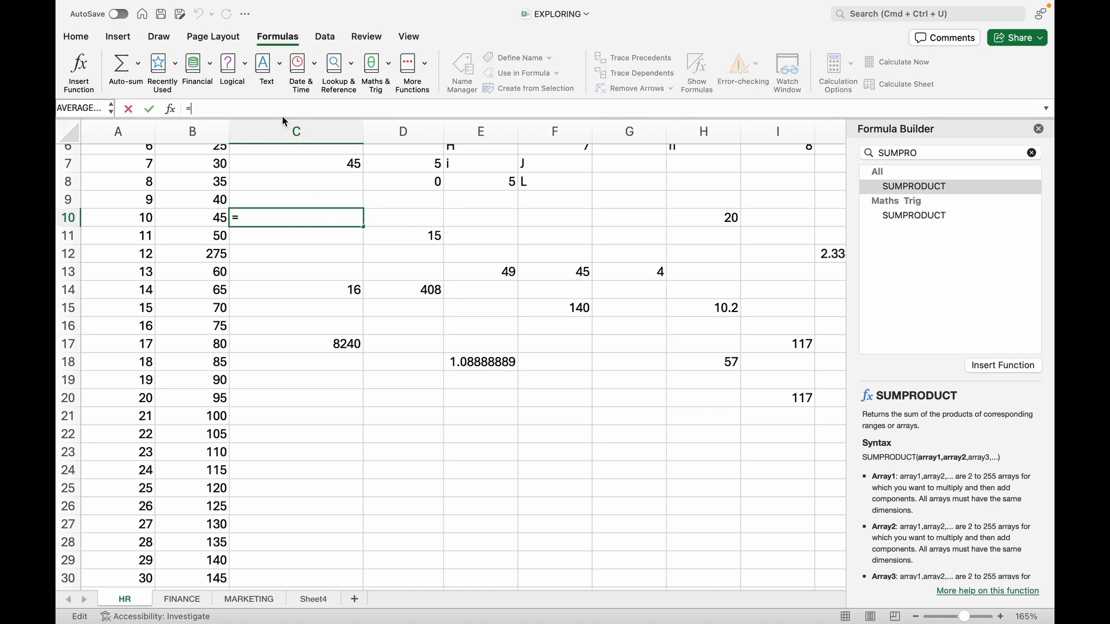
left_click(138, 219)
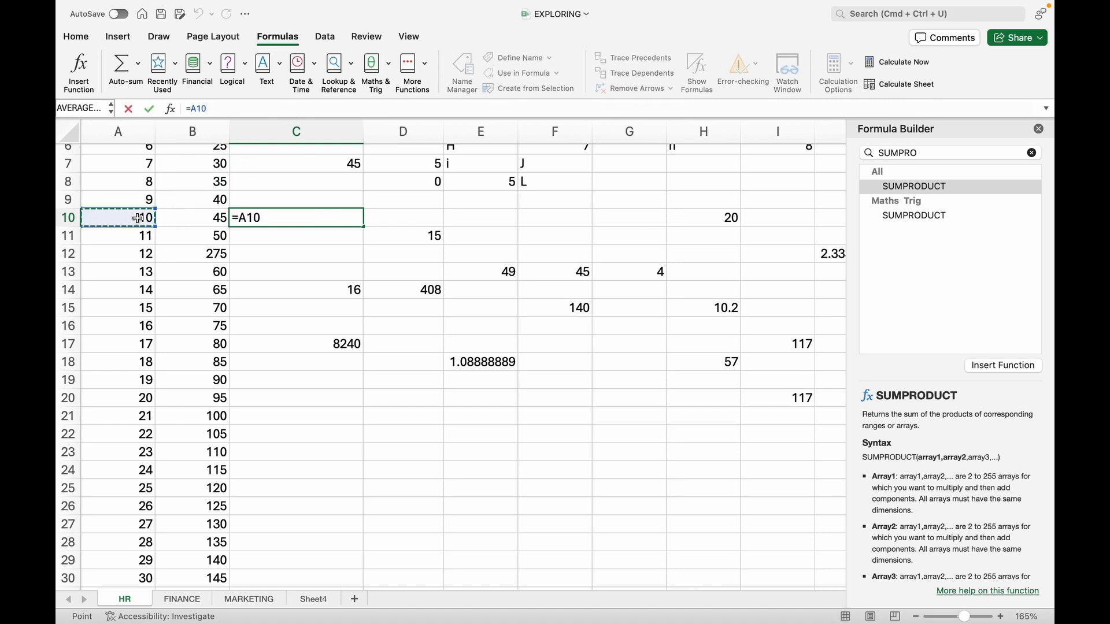
type("*")
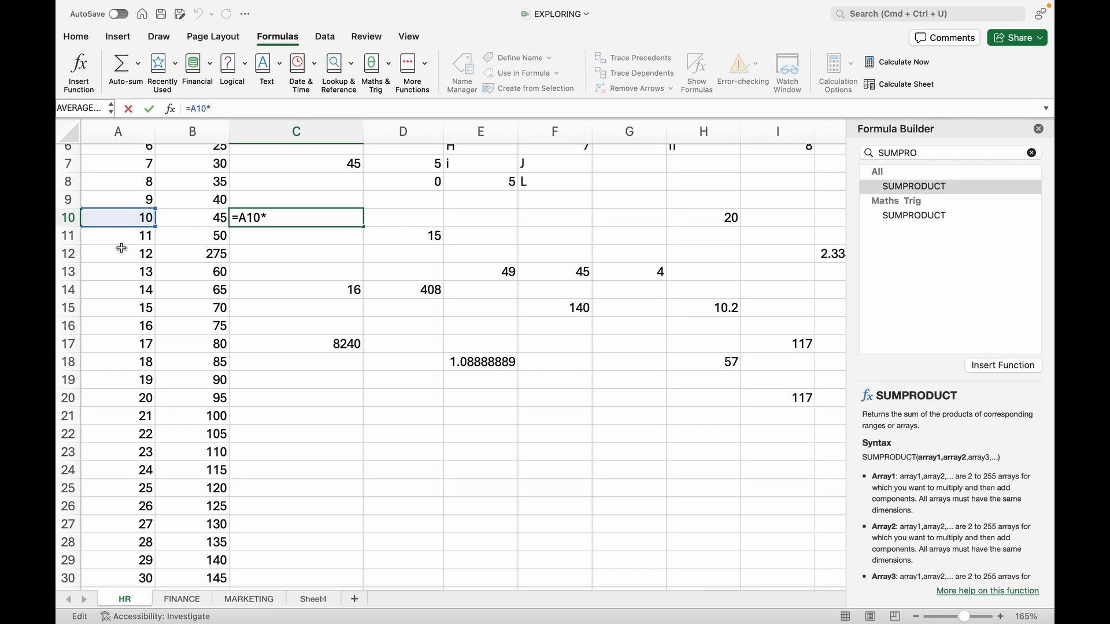
left_click(190, 219)
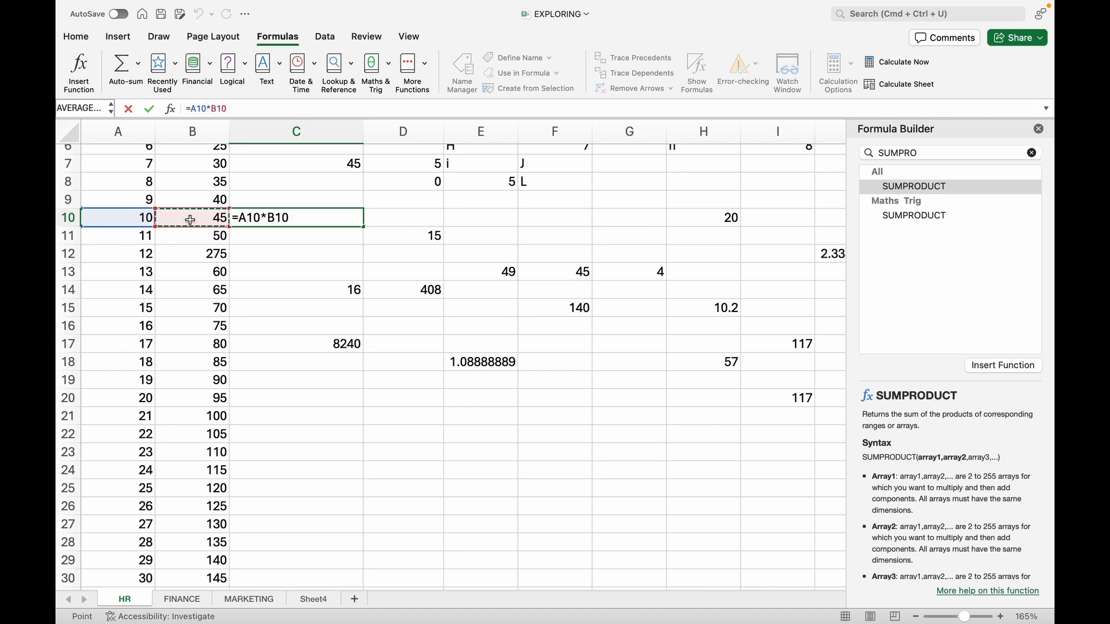
key("Return")
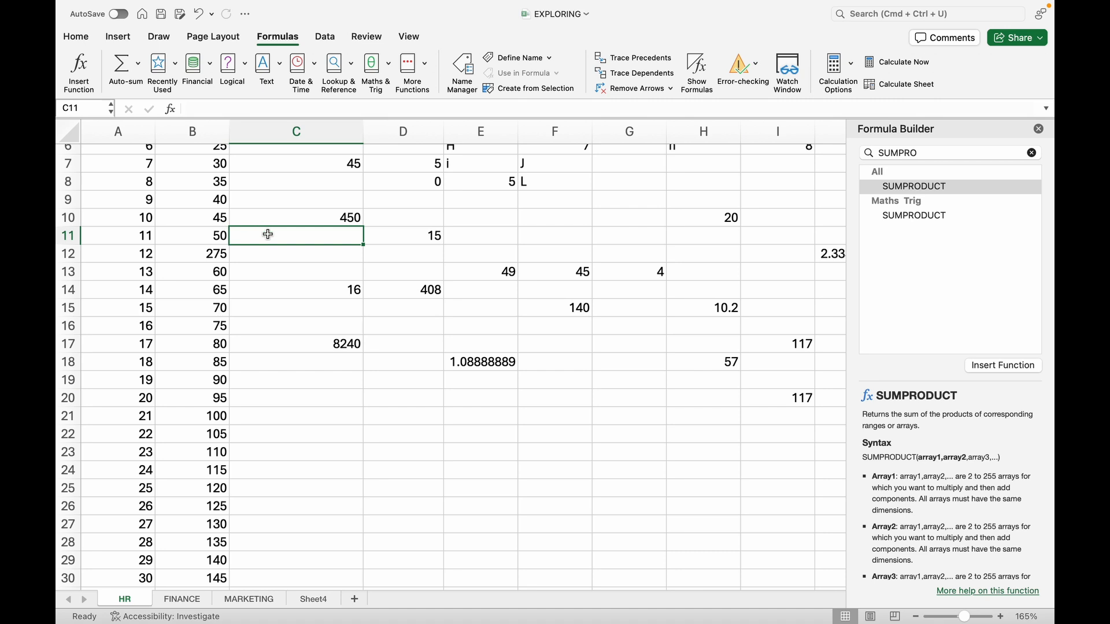
- Enter the formula =A11*B11 in cell C11
left_click(253, 110)
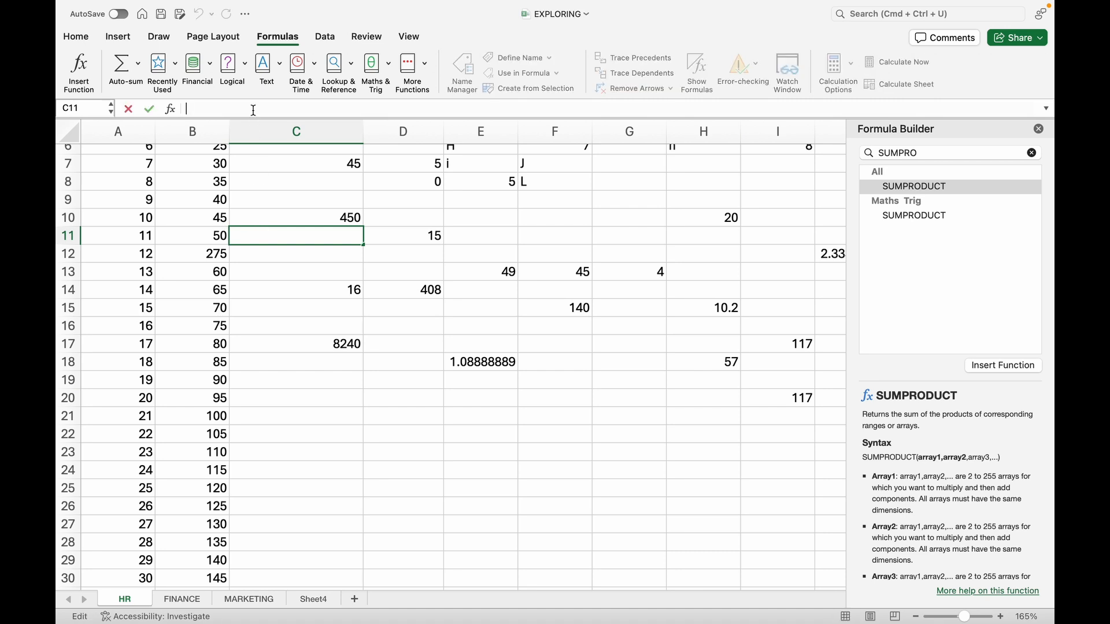
type("=A11")
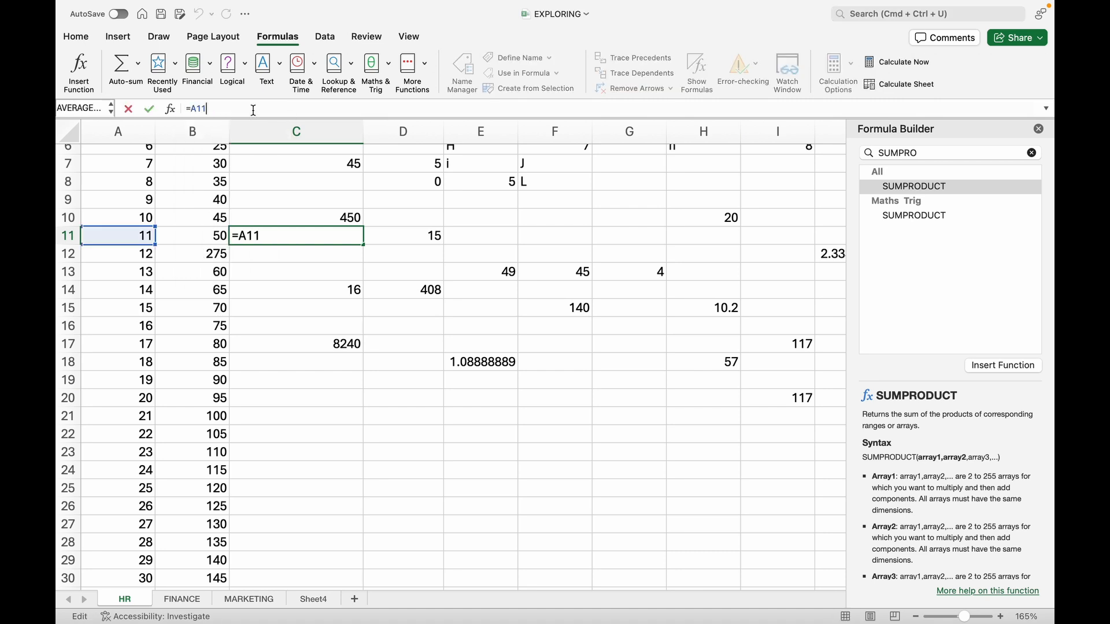
type("*B")
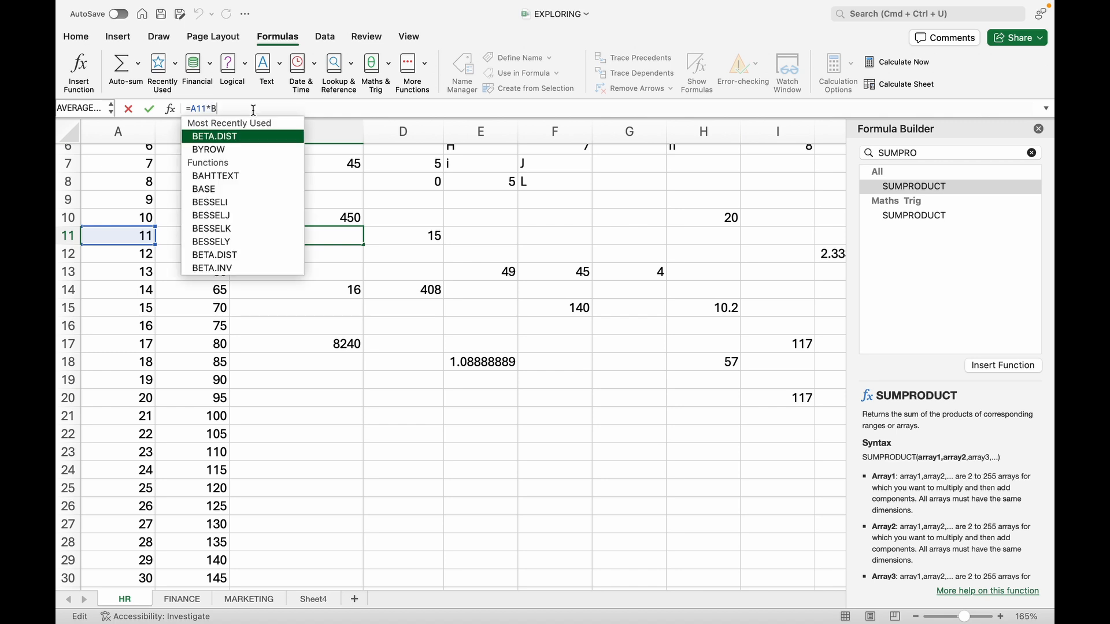
type("11")
key("Return")
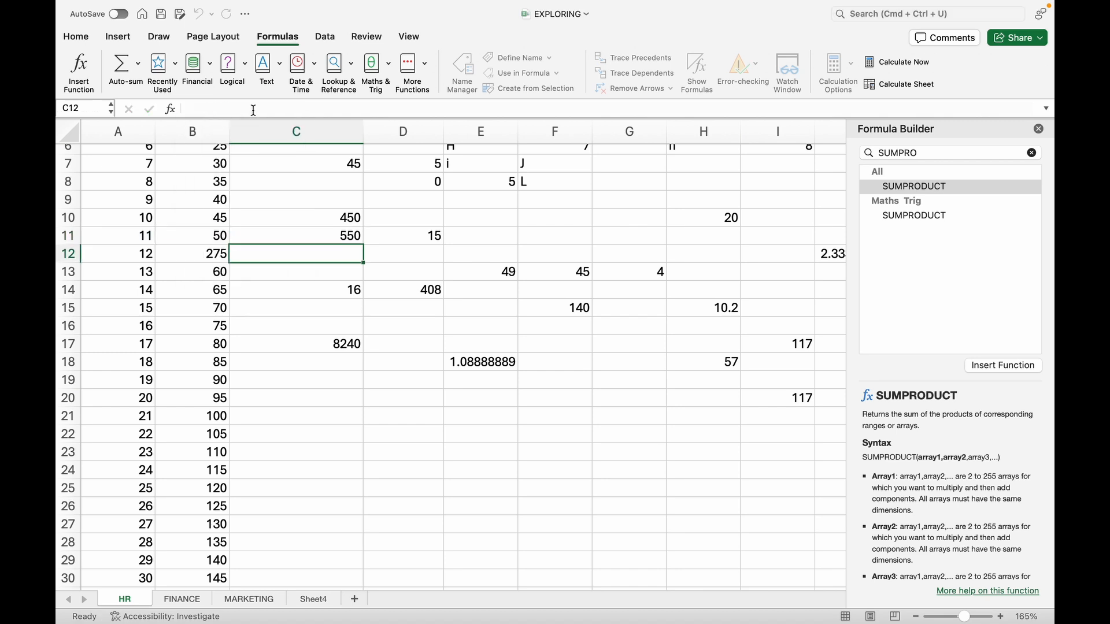
- Fill the multiplication formulas from C10:C11 down through cell C16
left_click(321, 218)
left_click_drag(321, 217, 348, 234)
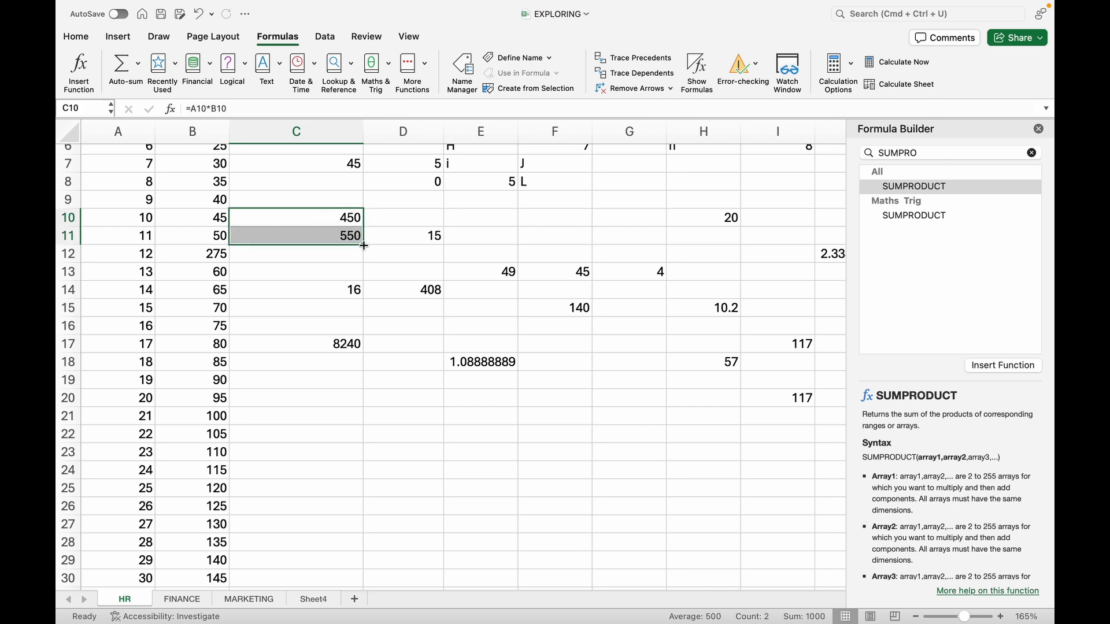
left_click_drag(364, 245, 367, 332)
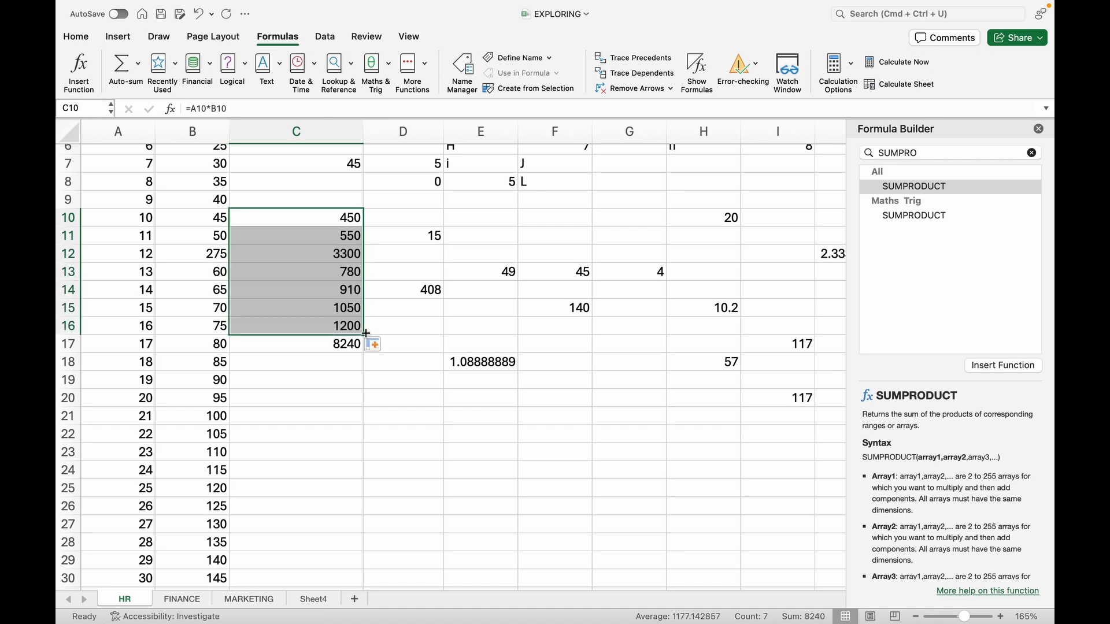
left_click(387, 286)
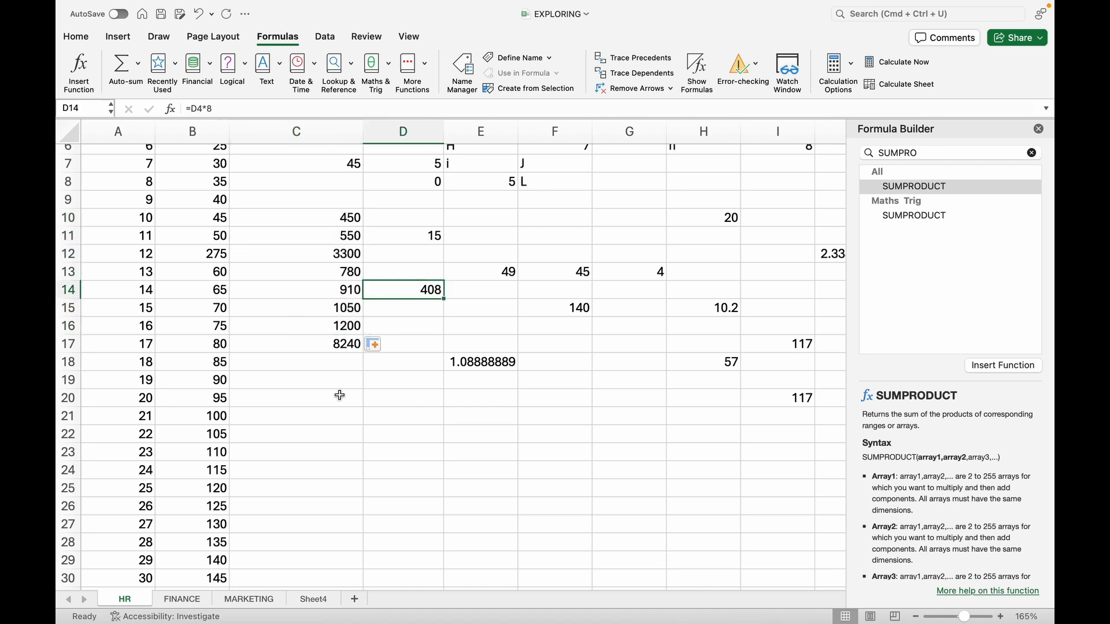
- Add up the individual products in cell C20 with the formula =SUM(C10:C16) to cross-check the SUMPRODUCT result in C17
left_click(340, 395)
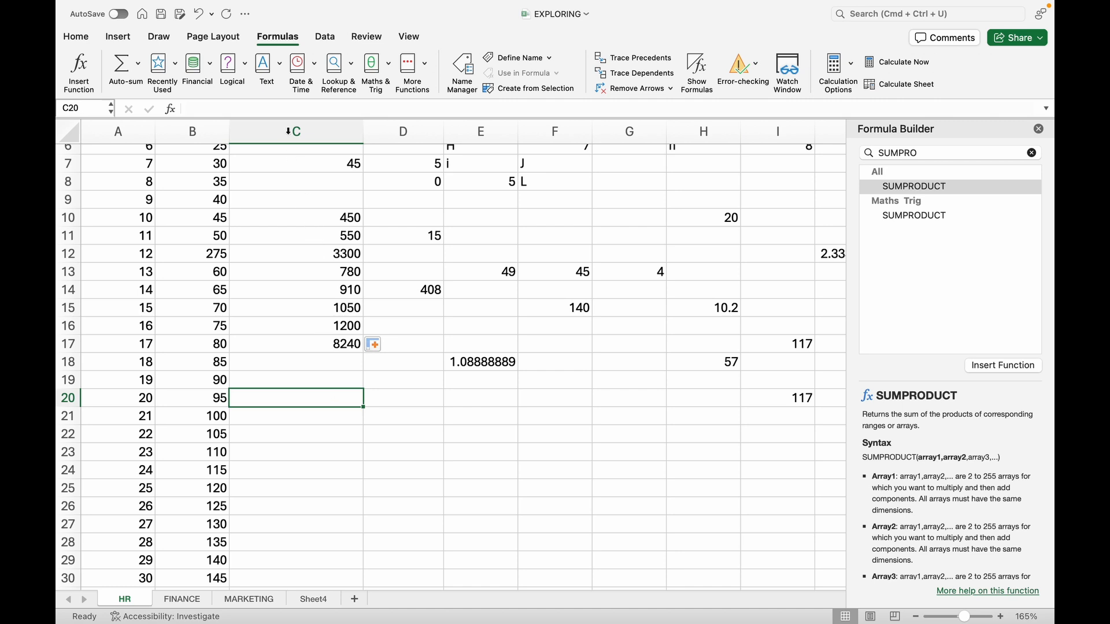
left_click(283, 110)
type("=")
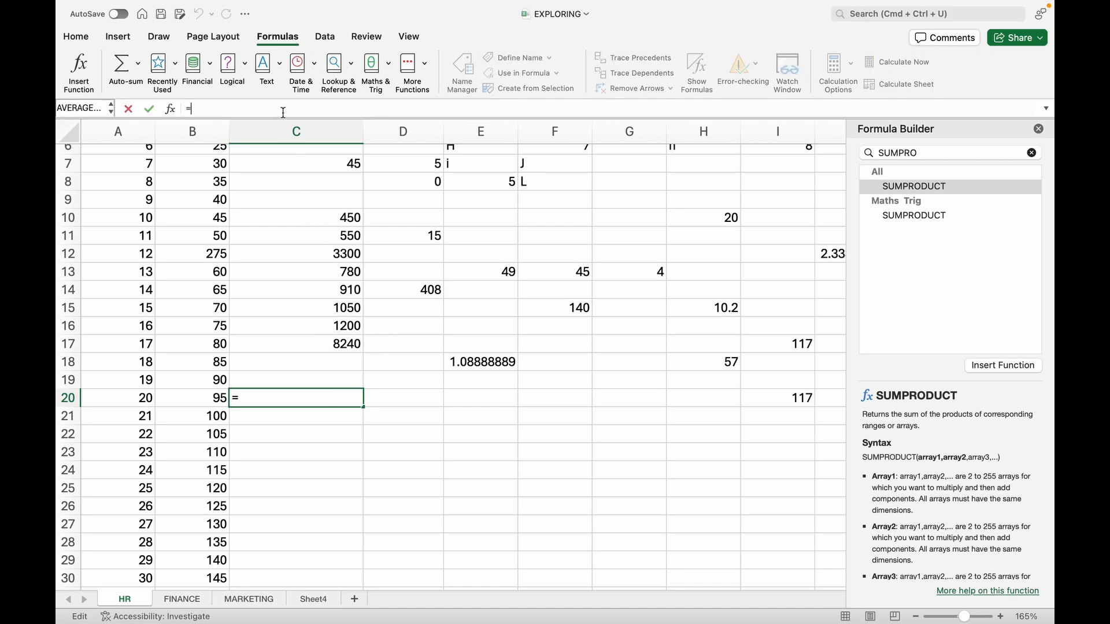
type("SUM(")
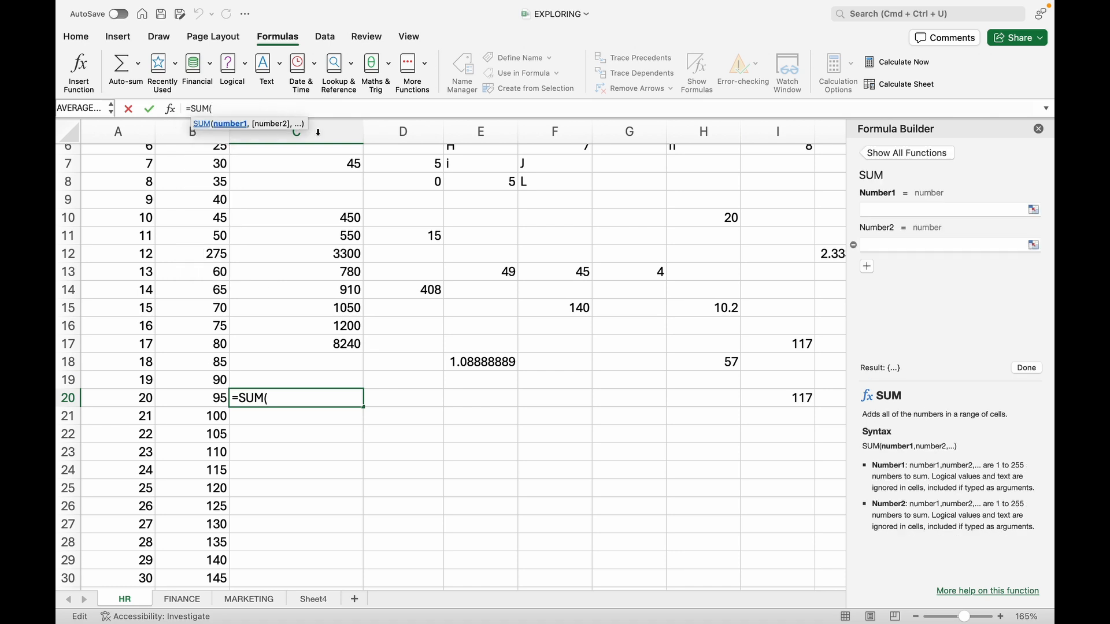
left_click(349, 222)
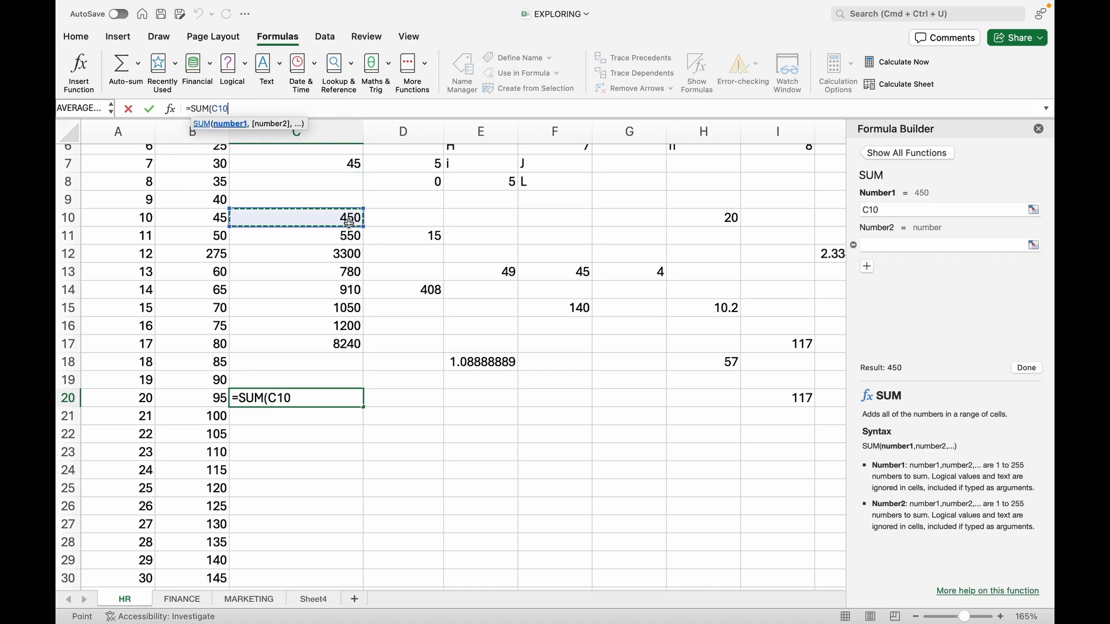
left_click(308, 399)
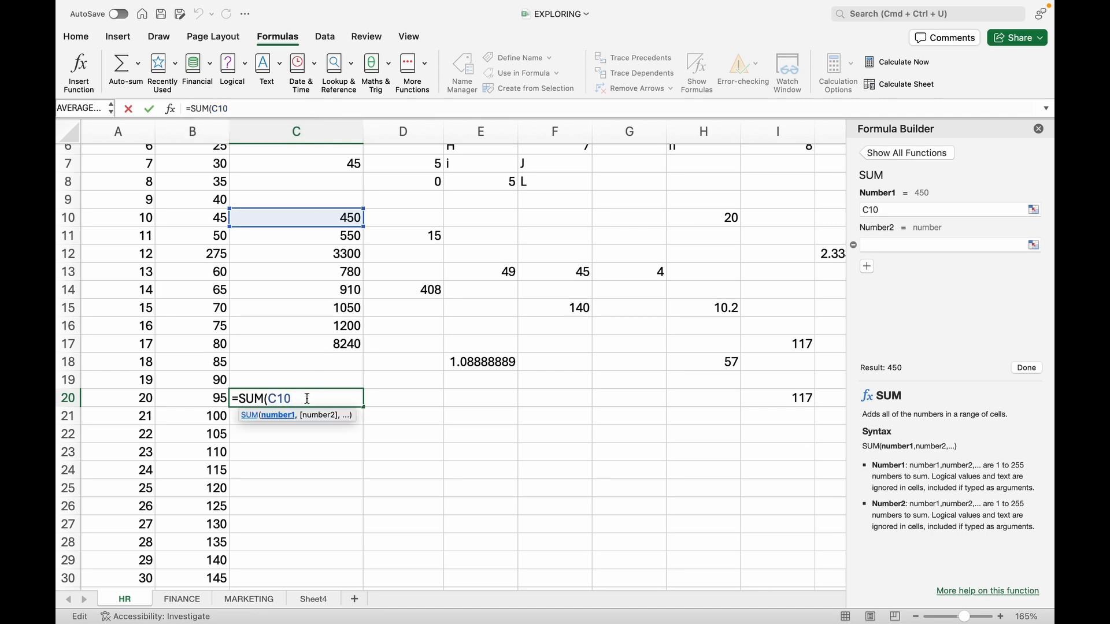
type(":")
left_click(327, 332)
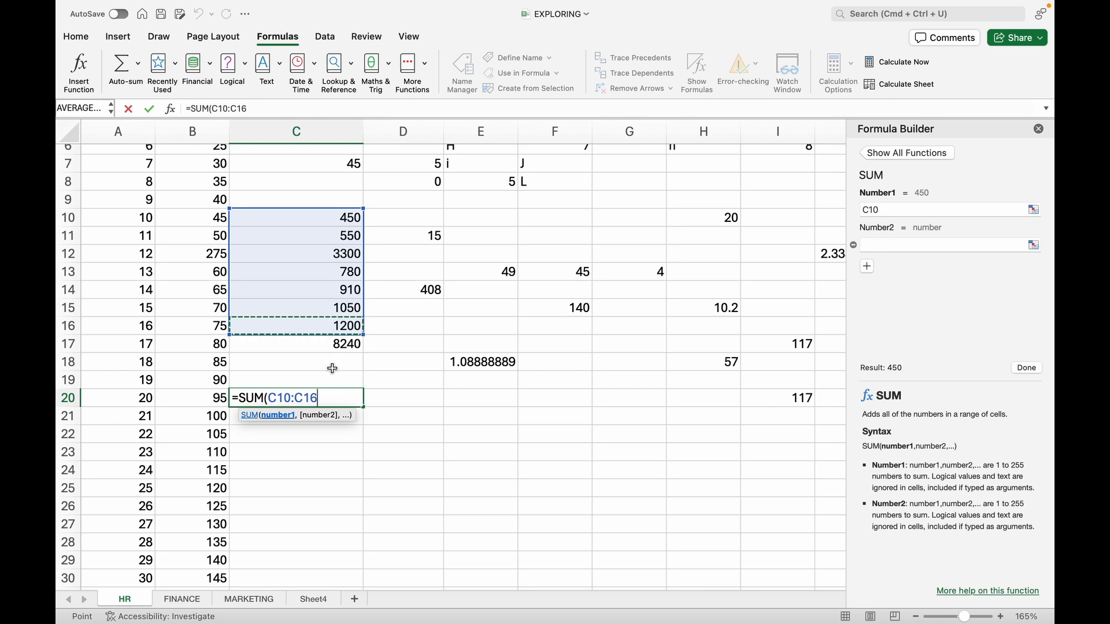
type(")")
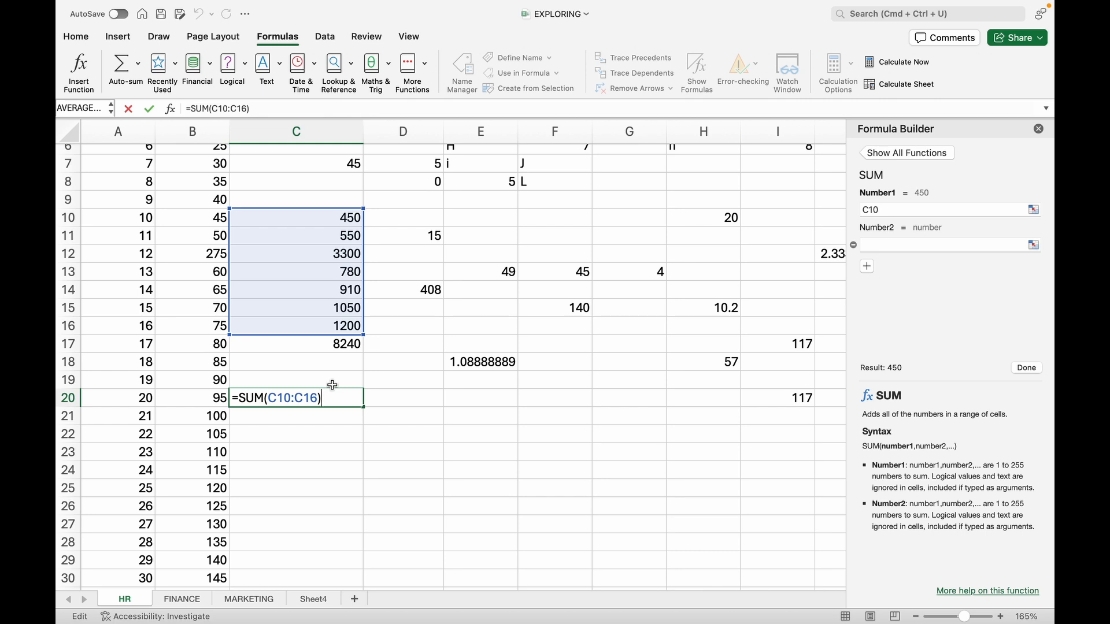
key("Return")
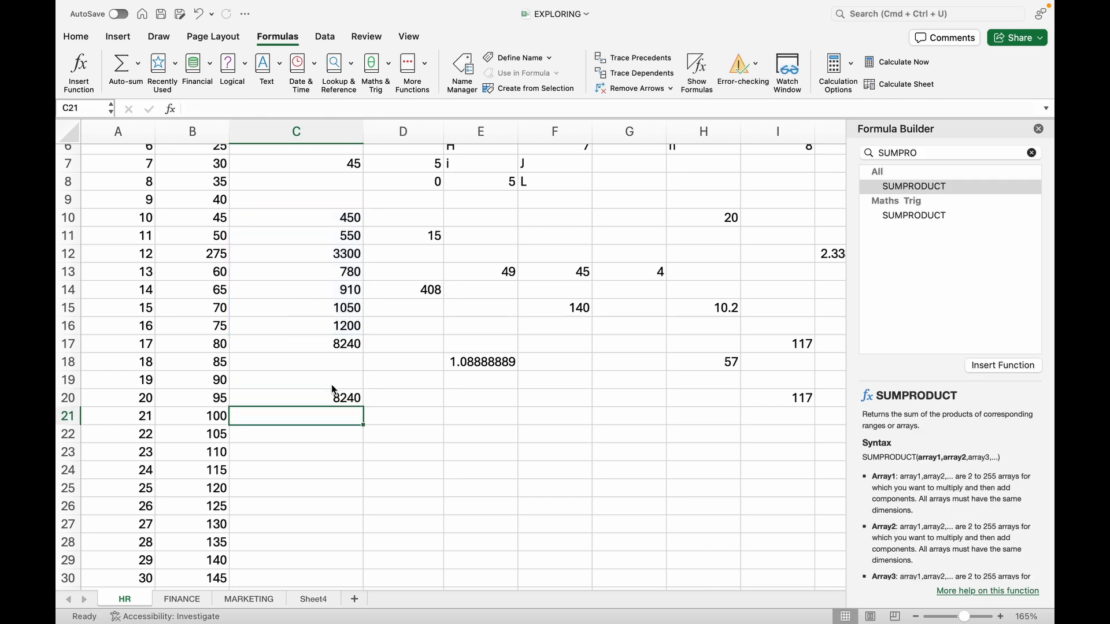
left_click(340, 399)
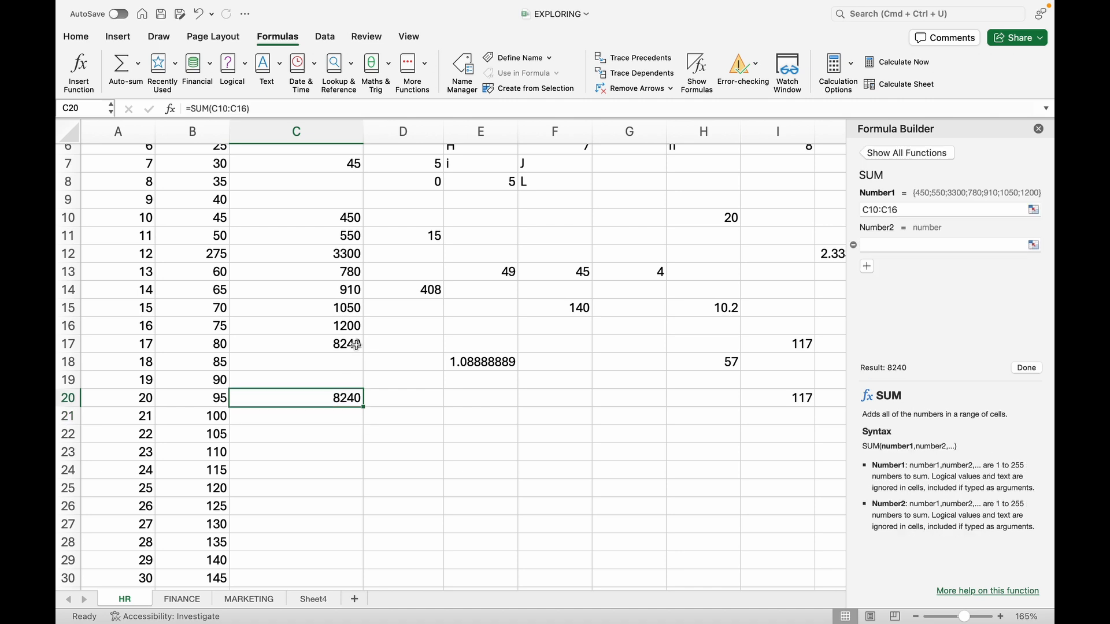